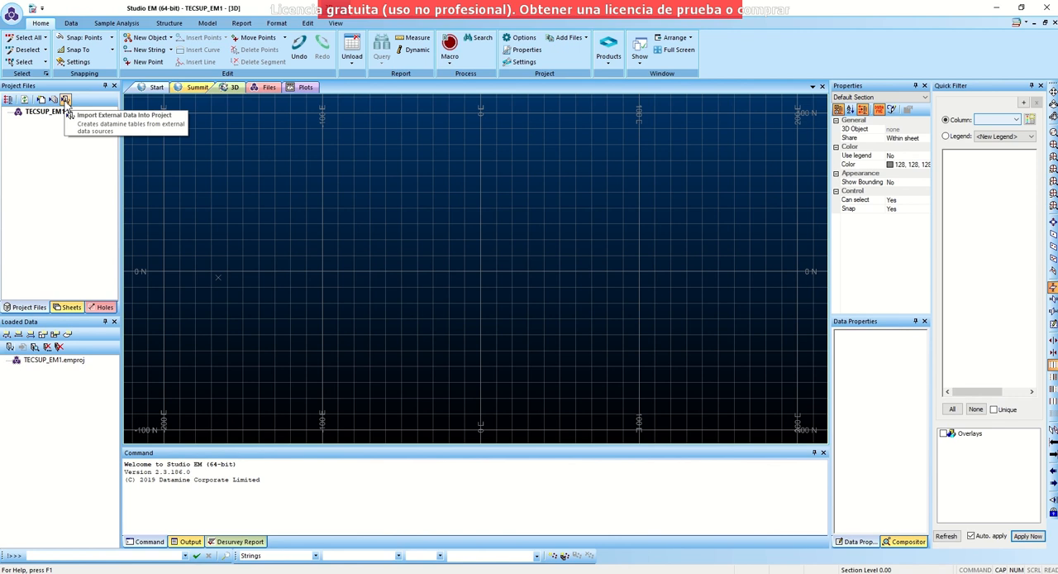
- Start importing external data into the project with the Text driver and the Tables data type
left_click(66, 100)
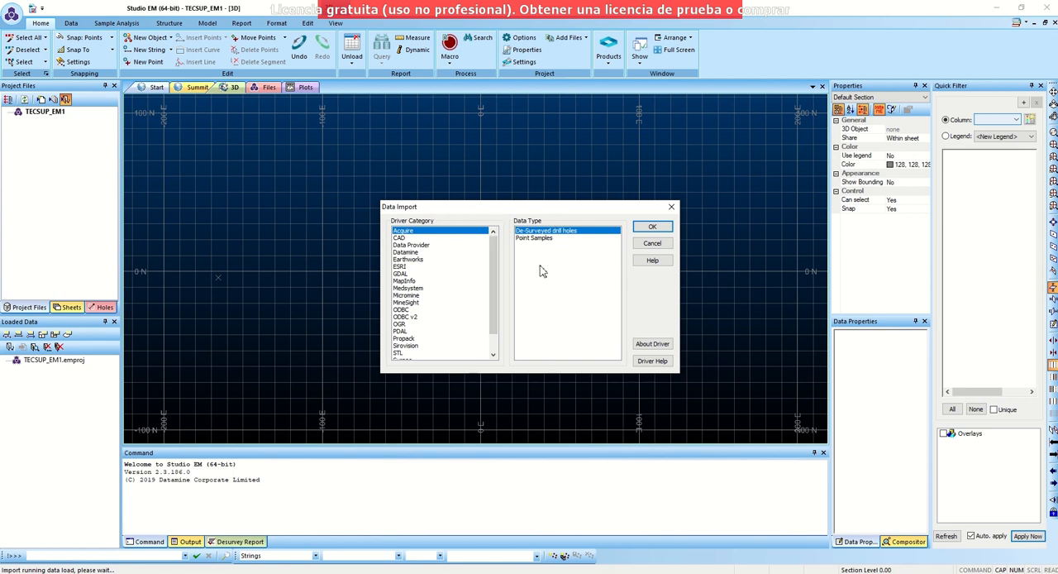
left_click(672, 208)
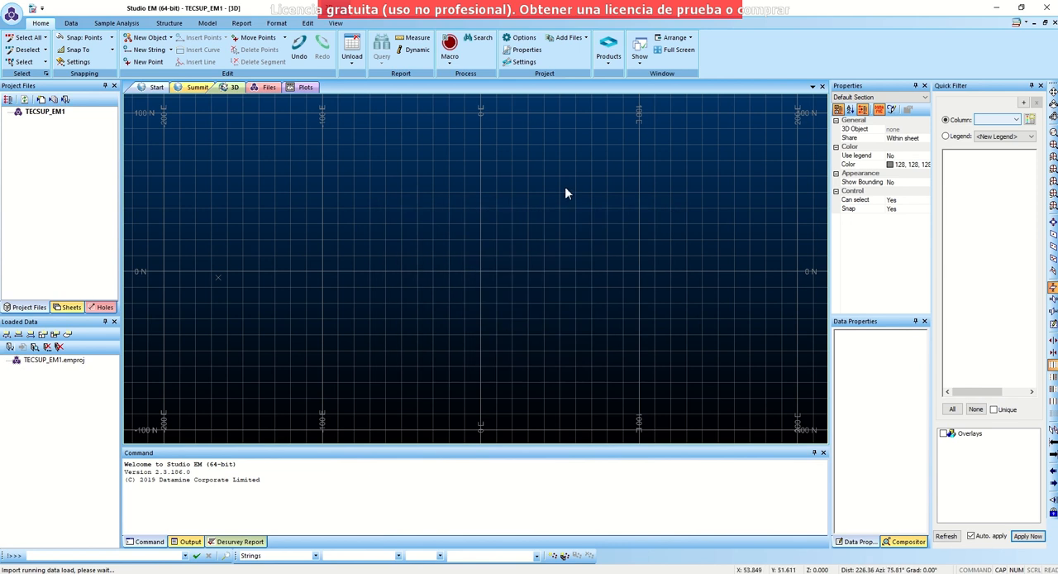
left_click(72, 24)
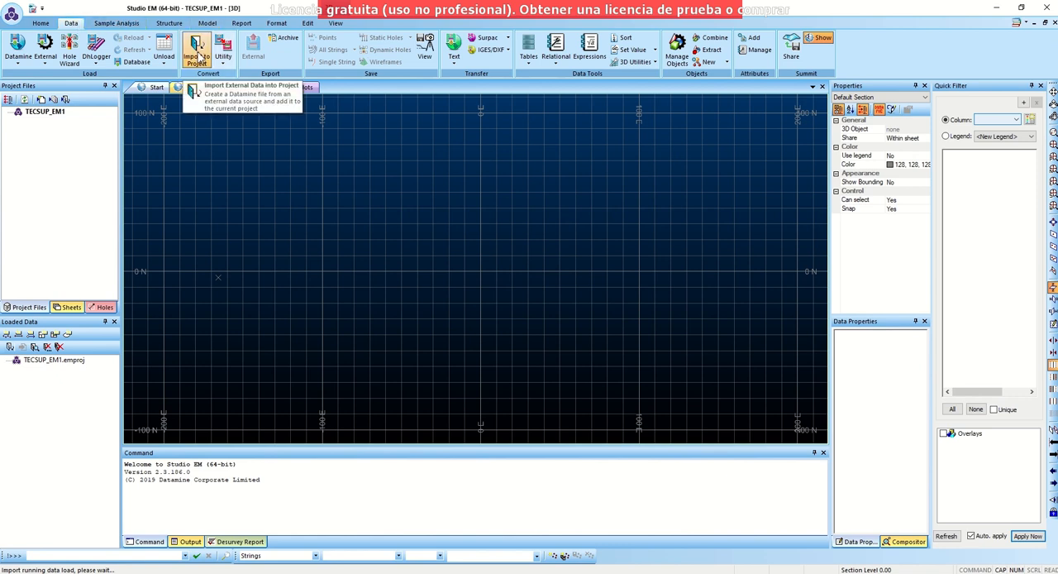
left_click(200, 54)
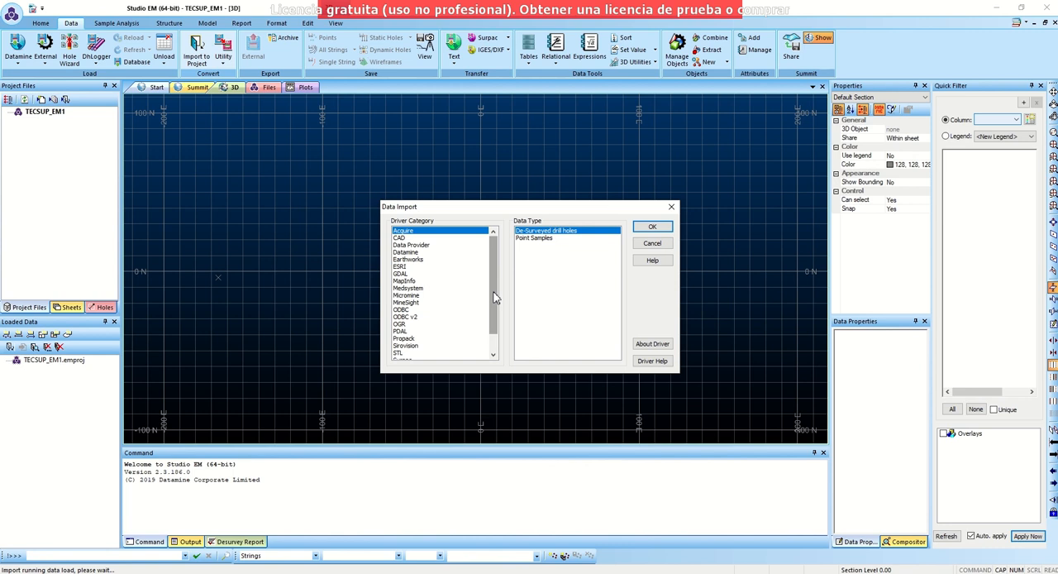
left_click_drag(494, 297, 496, 324)
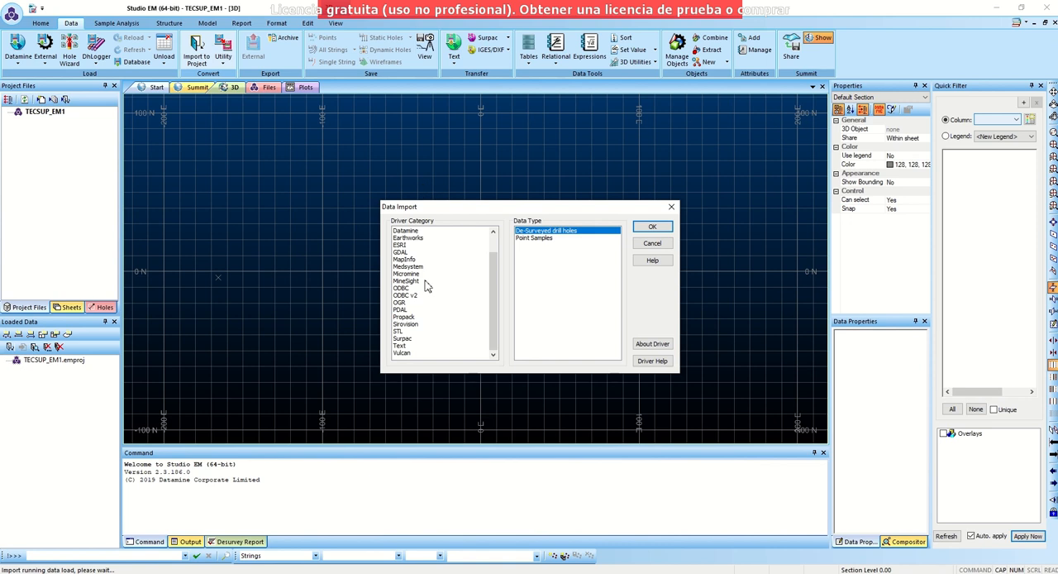
left_click(400, 347)
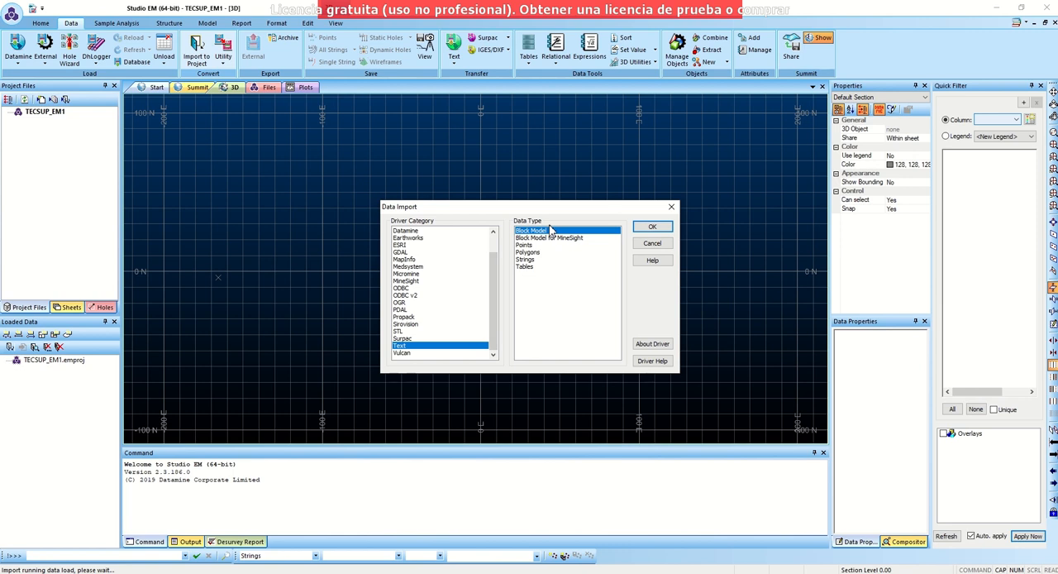
left_click(529, 266)
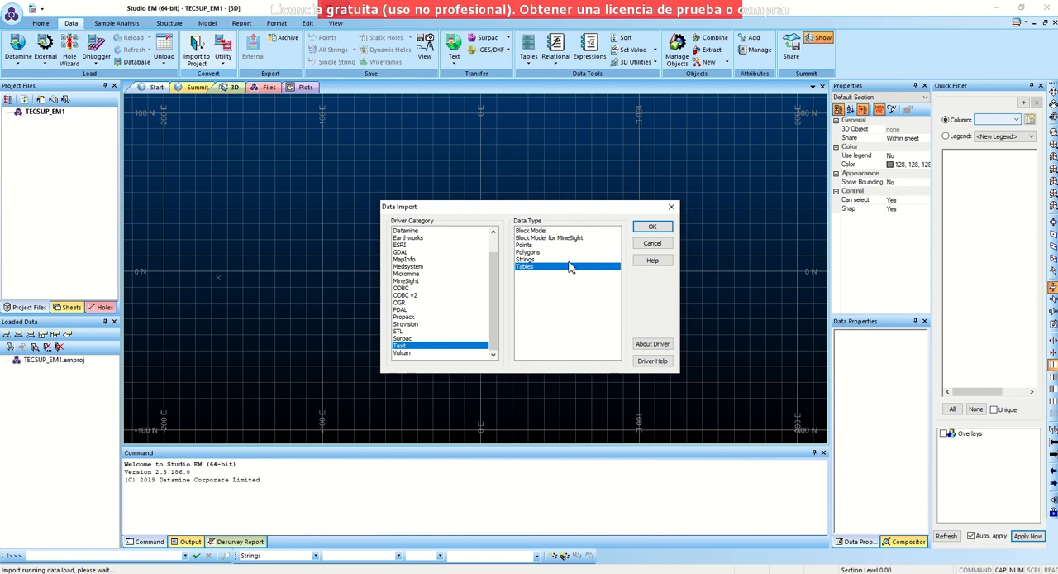
left_click(653, 228)
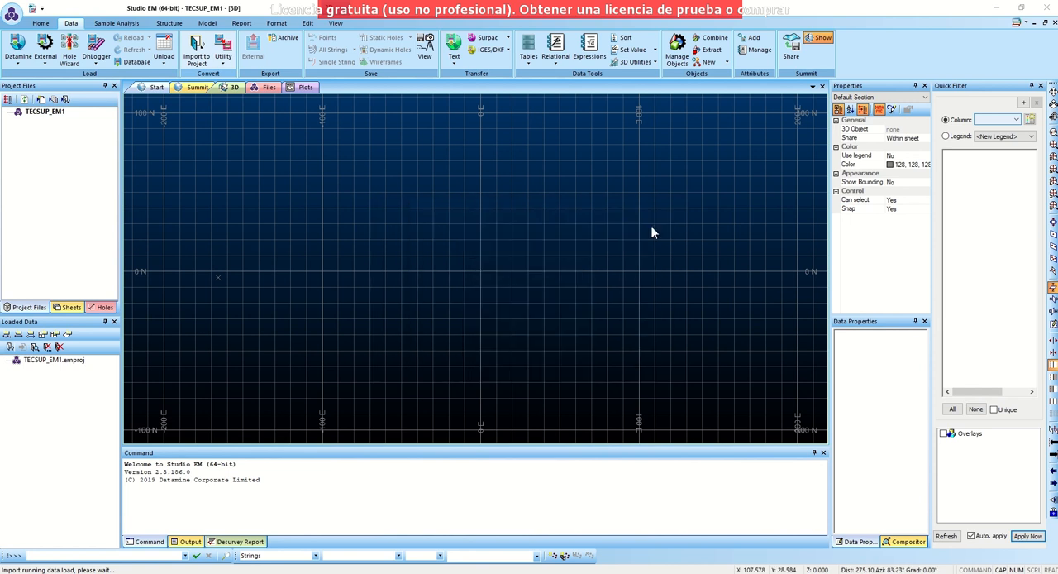
- Open the _vb_assays text file from C:\Database\DMTutorials\Data\VBOP\Text as the import source
left_click_drag(617, 159, 500, 143)
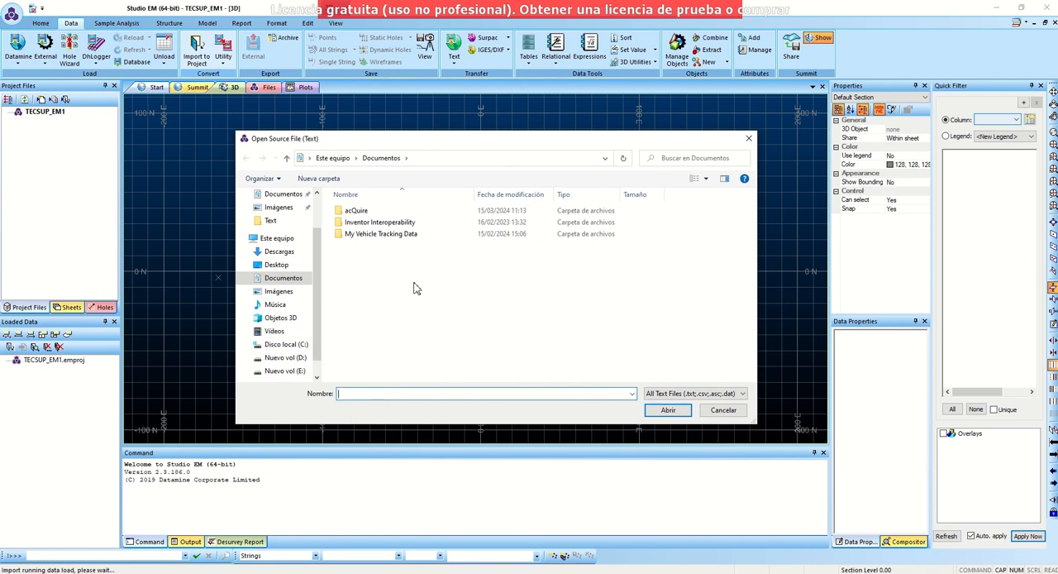
left_click(293, 345)
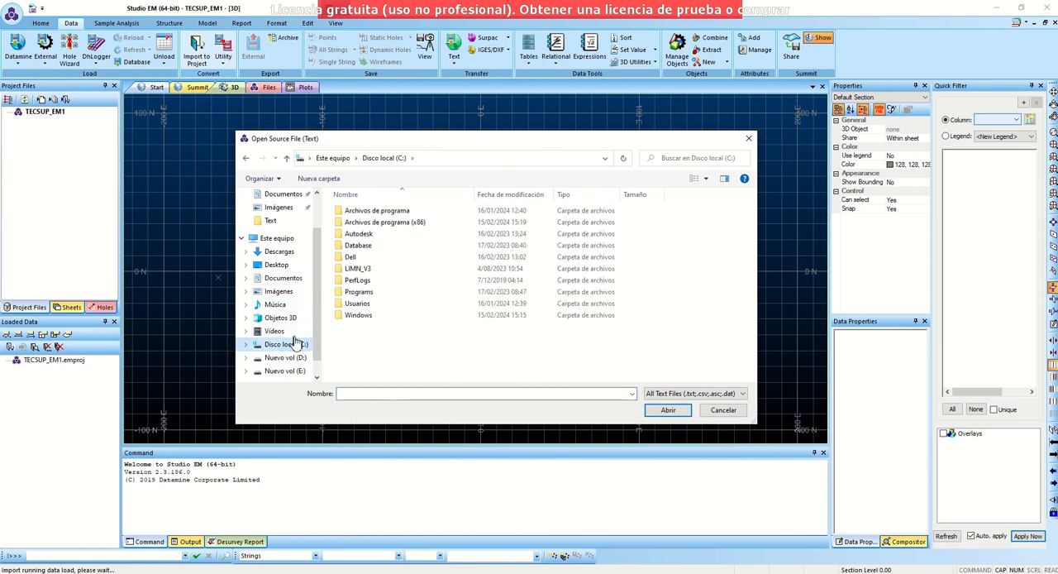
double_click(356, 247)
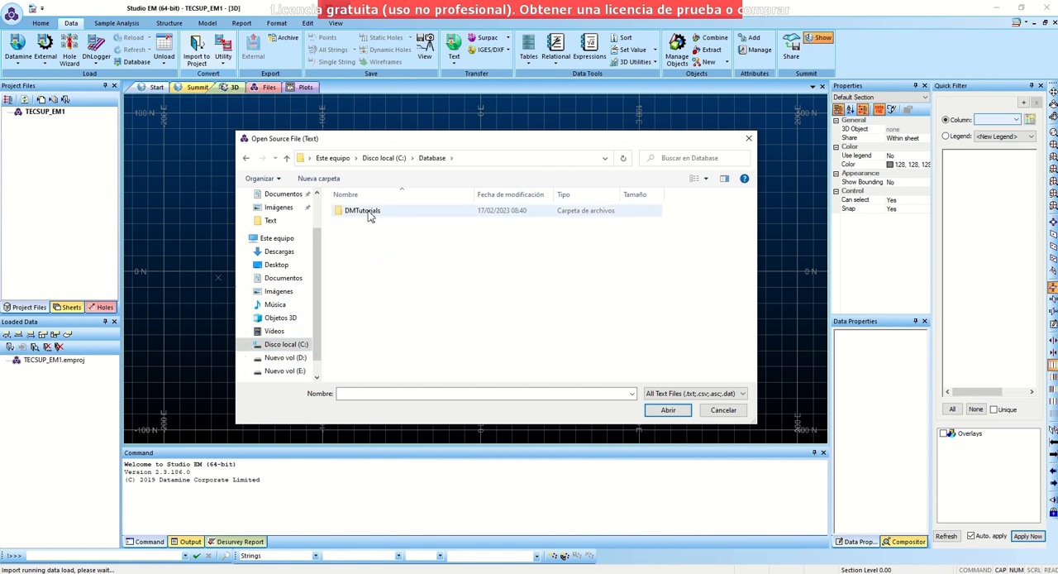
double_click(369, 212)
double_click(366, 213)
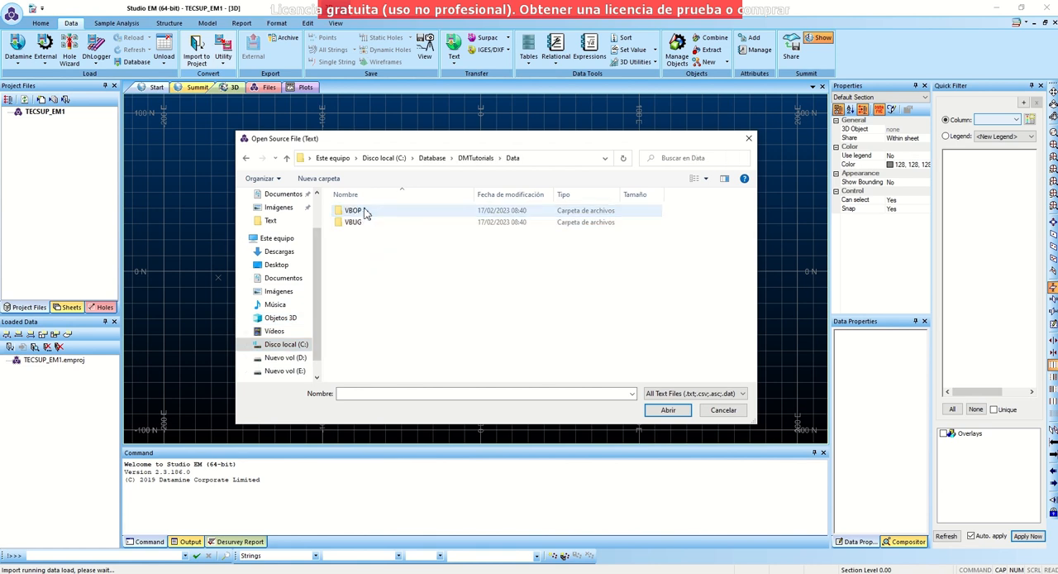
double_click(363, 212)
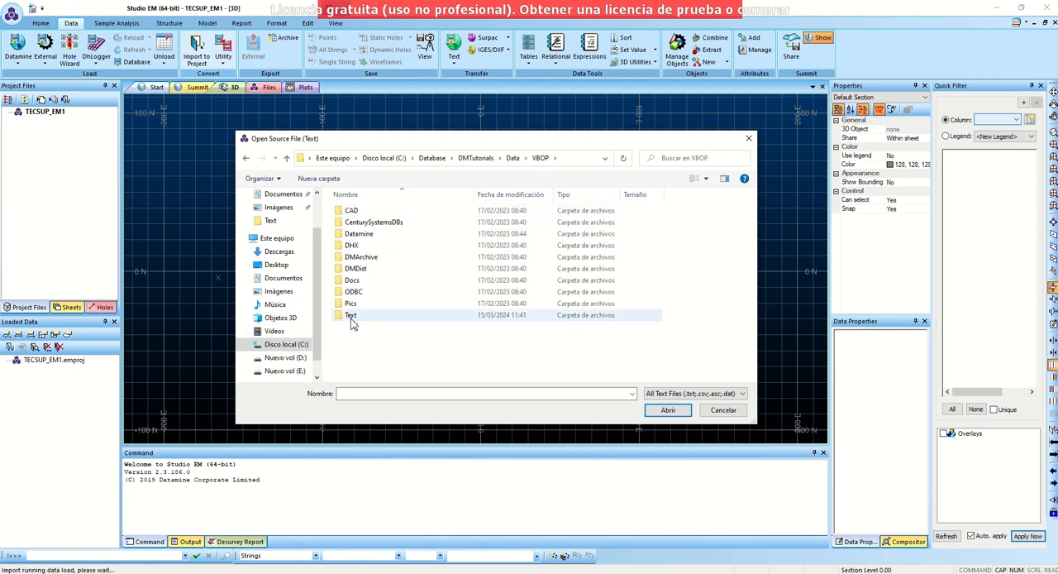
left_click(351, 317)
double_click(352, 317)
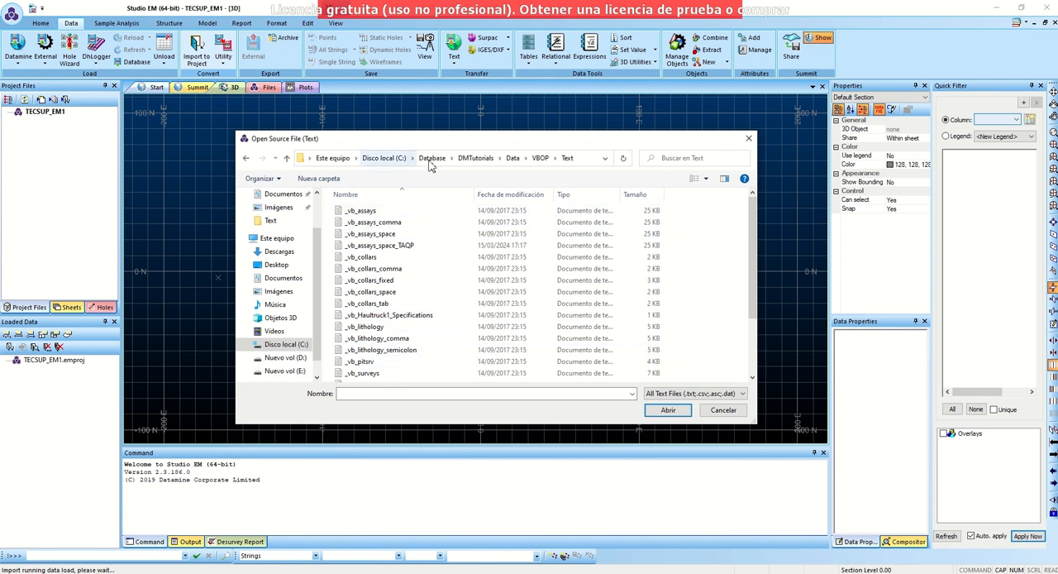
left_click(367, 213)
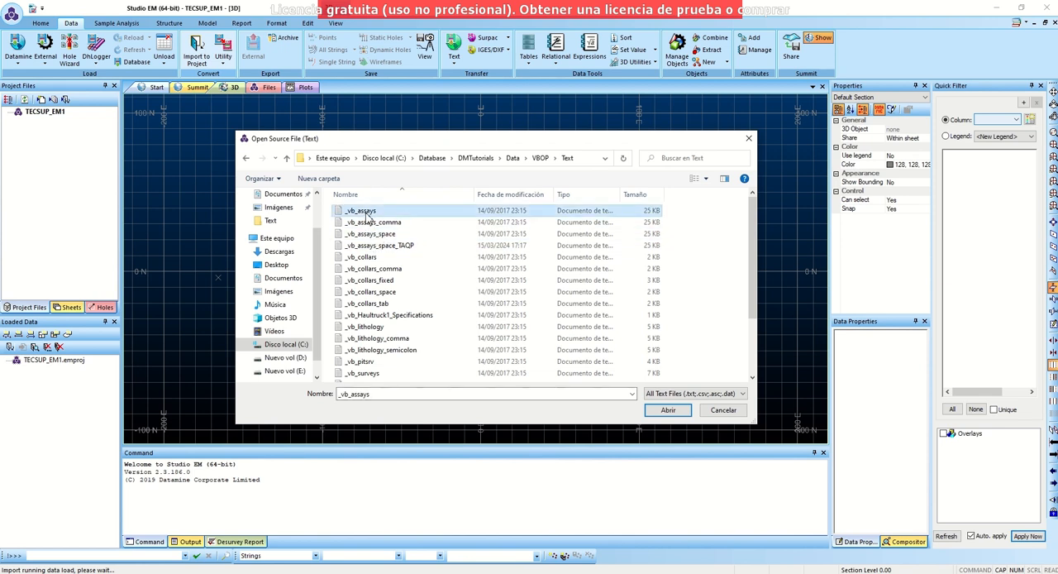
left_click(668, 411)
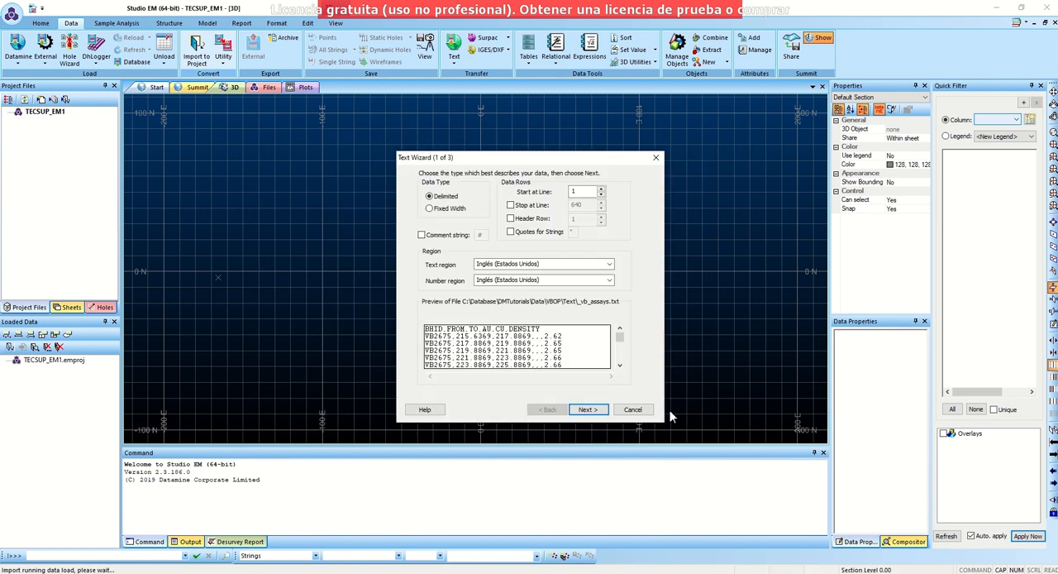
left_click_drag(514, 161, 495, 154)
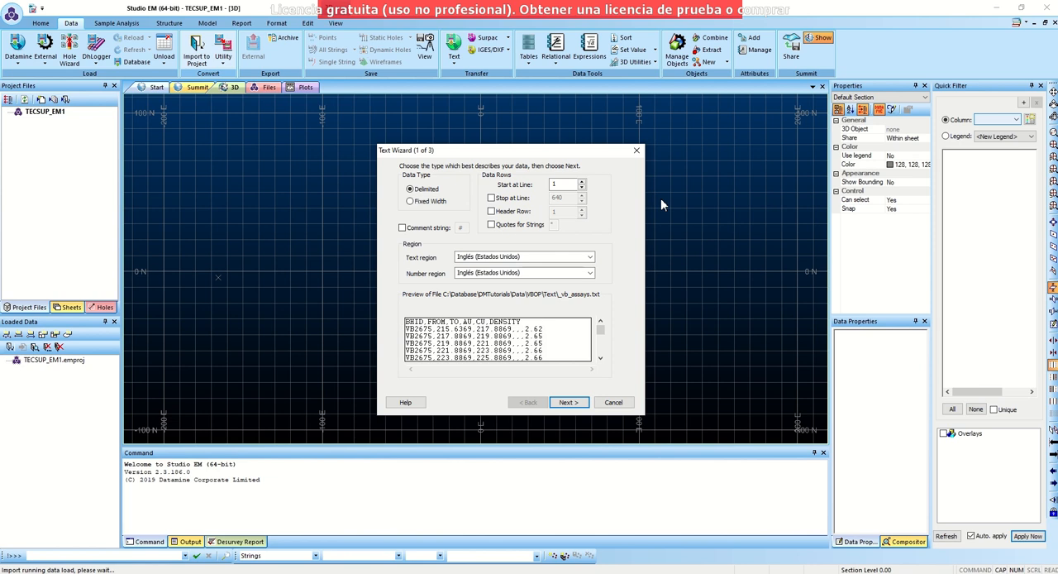
left_click(491, 200)
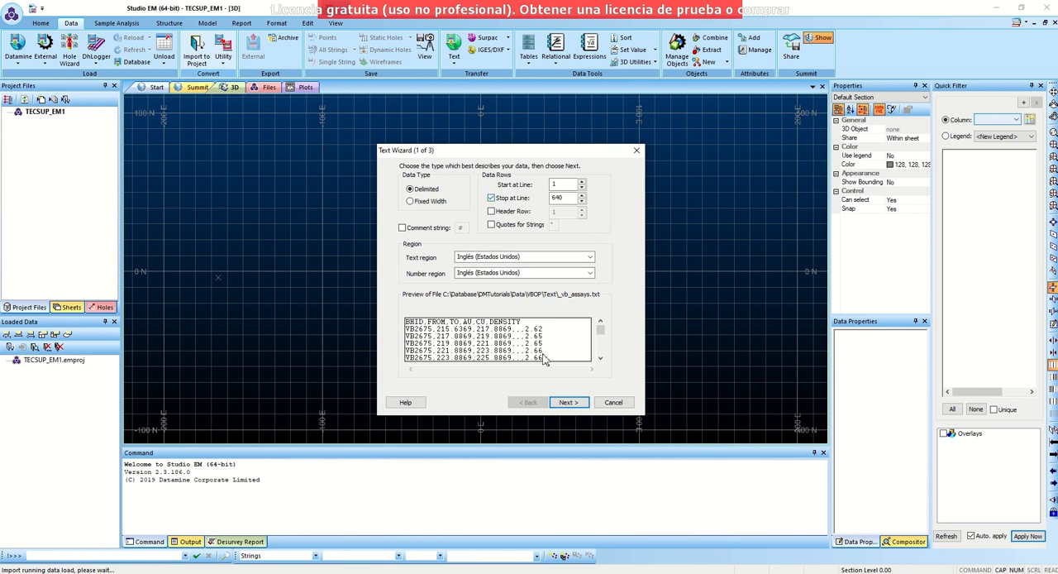
double_click(567, 199)
left_click(492, 199)
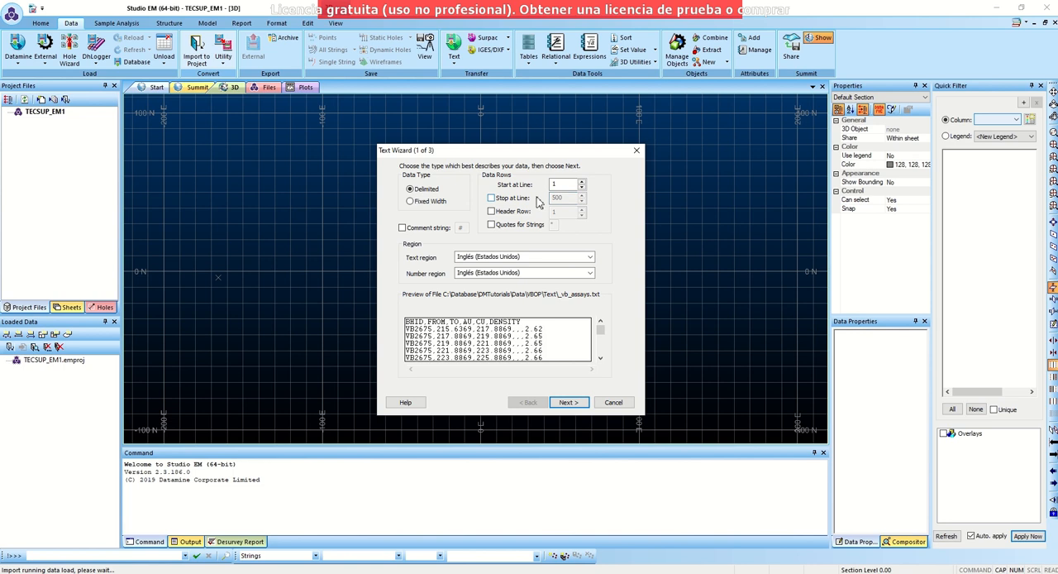
left_click(492, 199)
type("6")
left_click(492, 198)
- Use line 1 of the delimited text as the header row and proceed to the delimiter settings
left_click(491, 212)
double_click(559, 211)
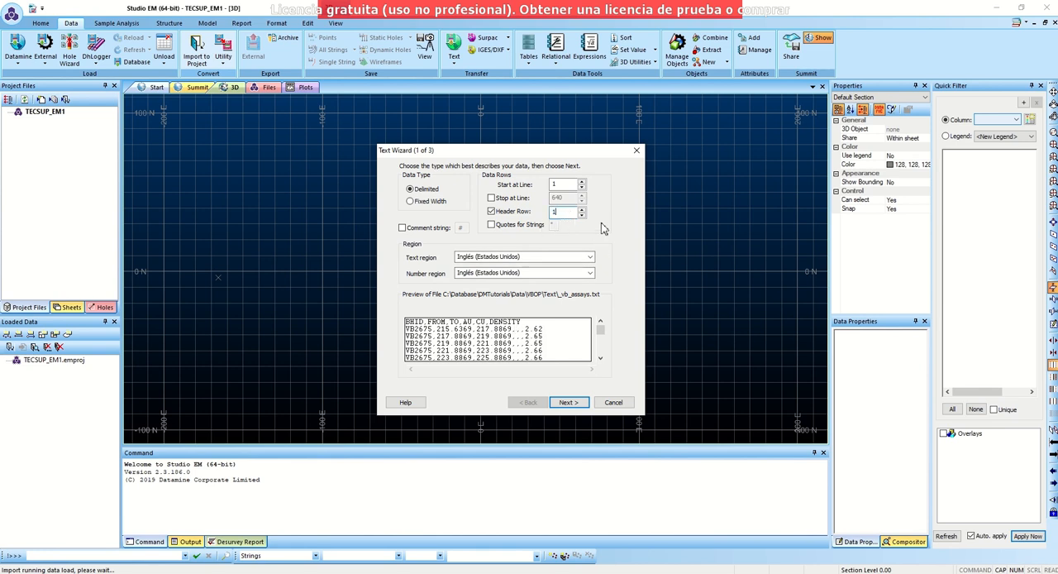
left_click(567, 403)
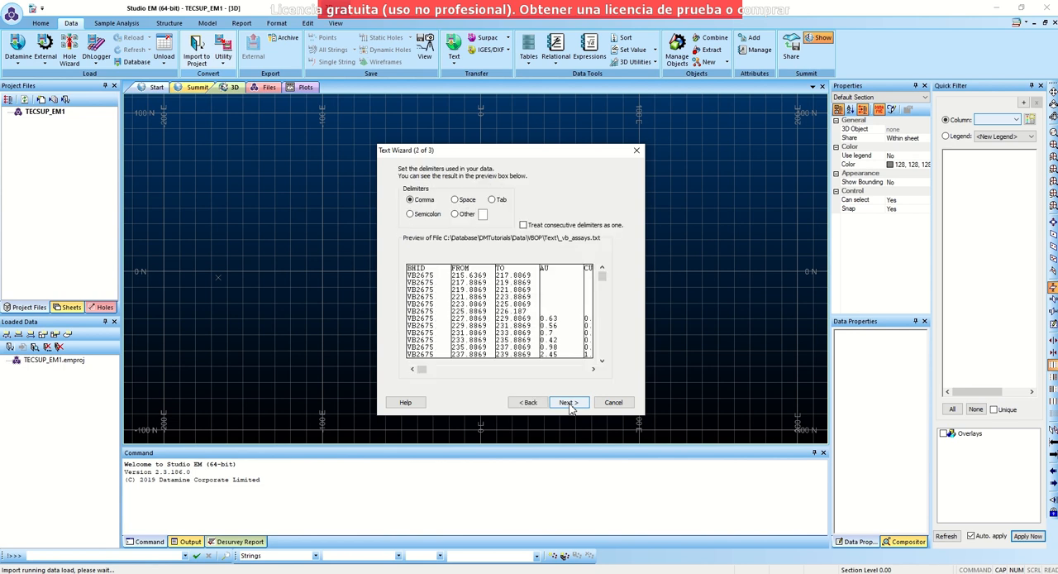
- Compare the Space and Tab delimiters in the preview, choose Comma and proceed to the column formats
left_click(455, 201)
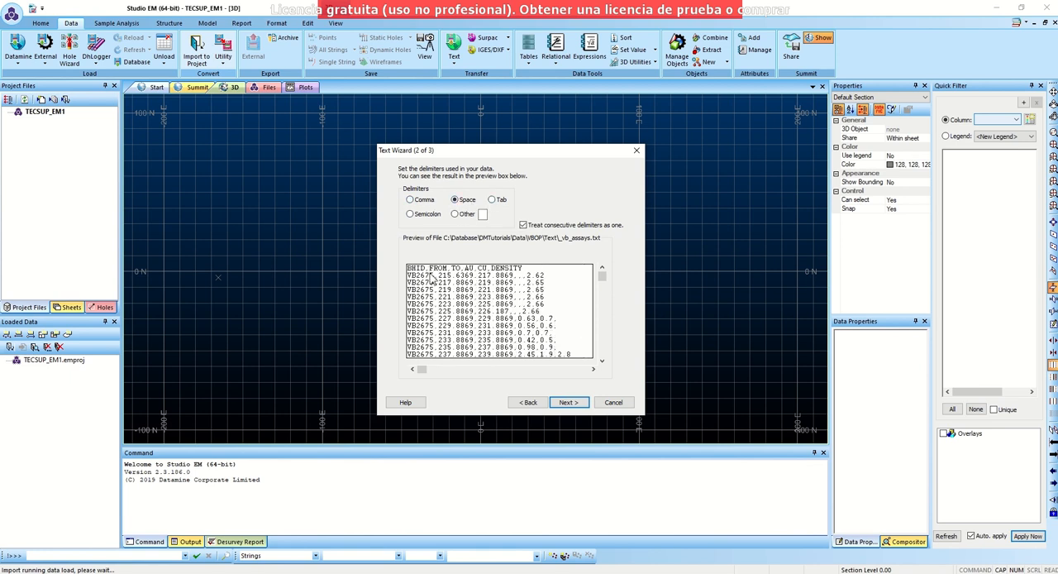
left_click(491, 200)
left_click(411, 200)
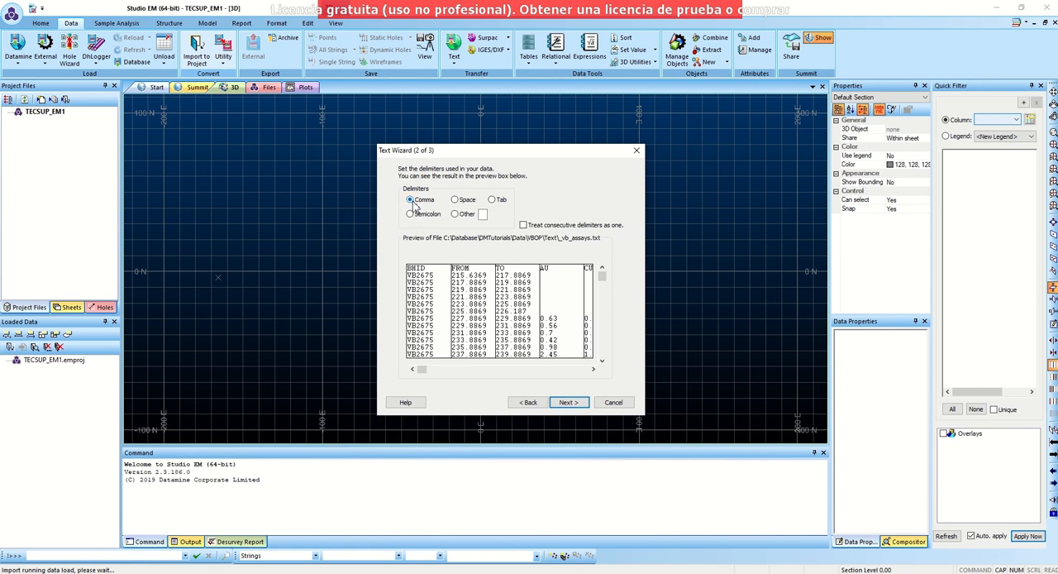
left_click(568, 403)
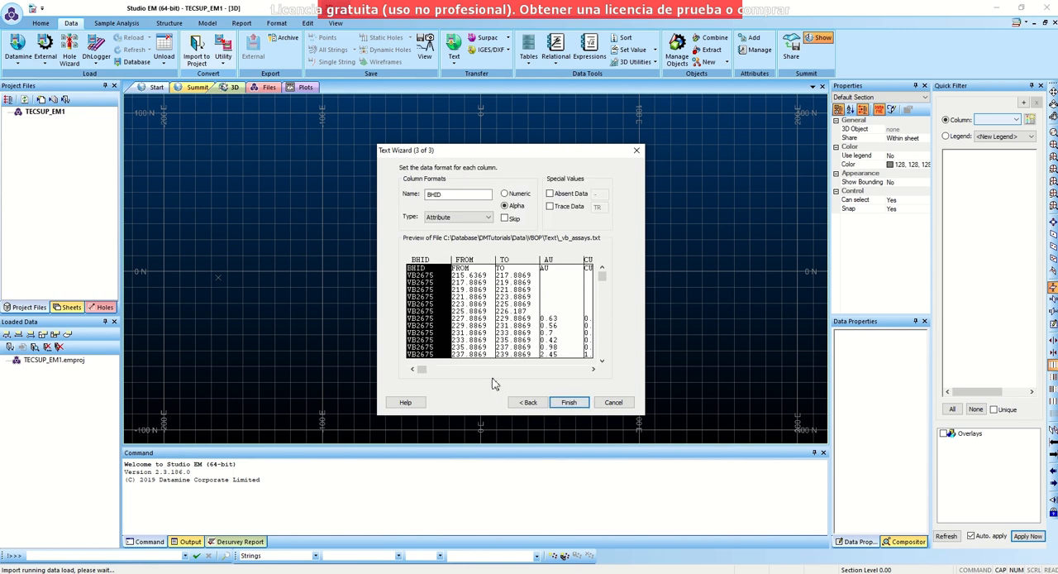
- Check the name and the numeric or alpha format of the BHID, FROM, TO and AU columns
left_click(467, 322)
left_click(438, 327)
left_click(480, 319)
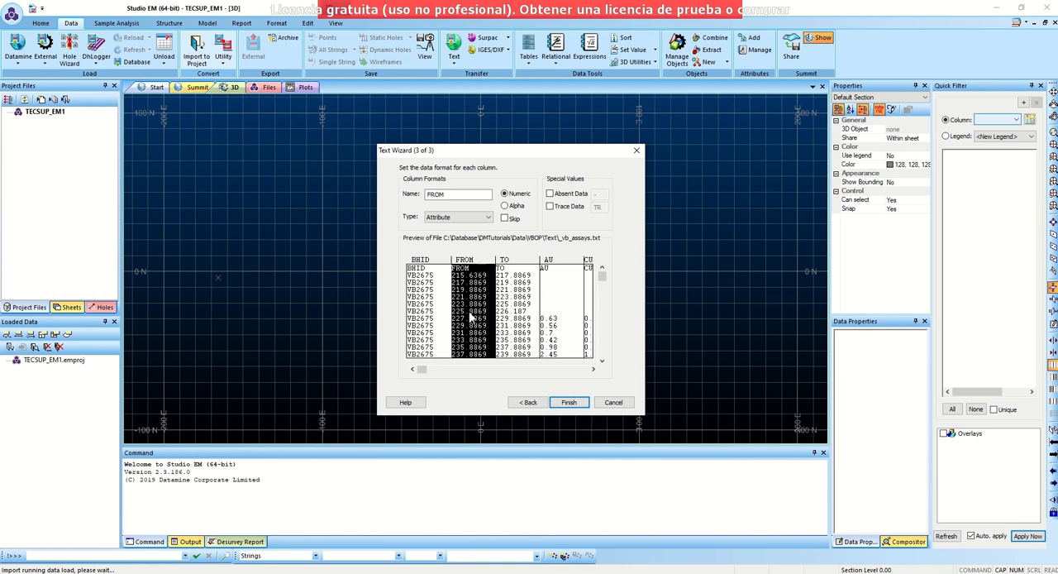
double_click(454, 195)
left_click(440, 320)
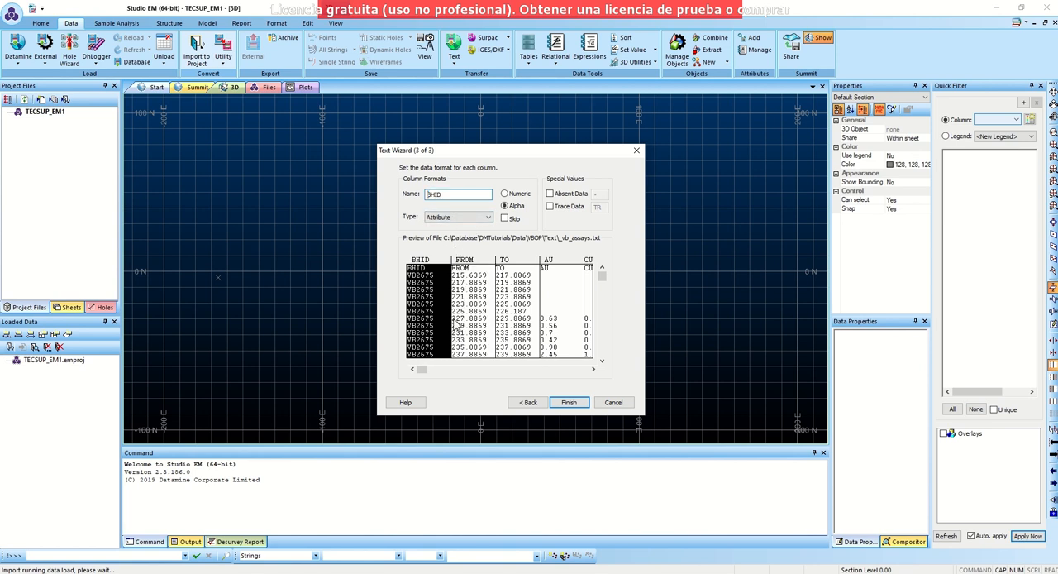
left_click(469, 321)
left_click(514, 320)
left_click(550, 318)
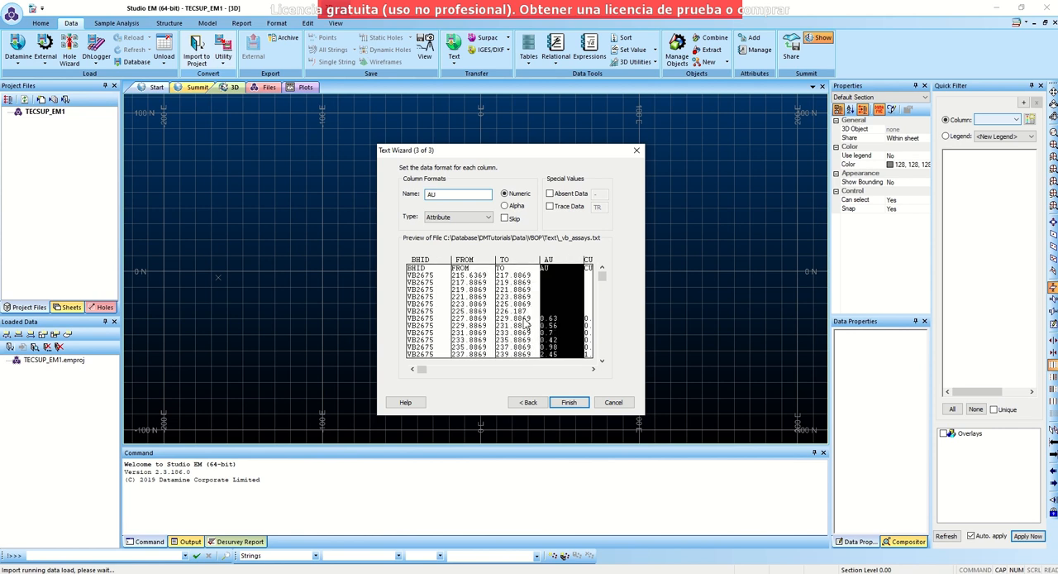
left_click(526, 323)
left_click(440, 326)
left_click(460, 326)
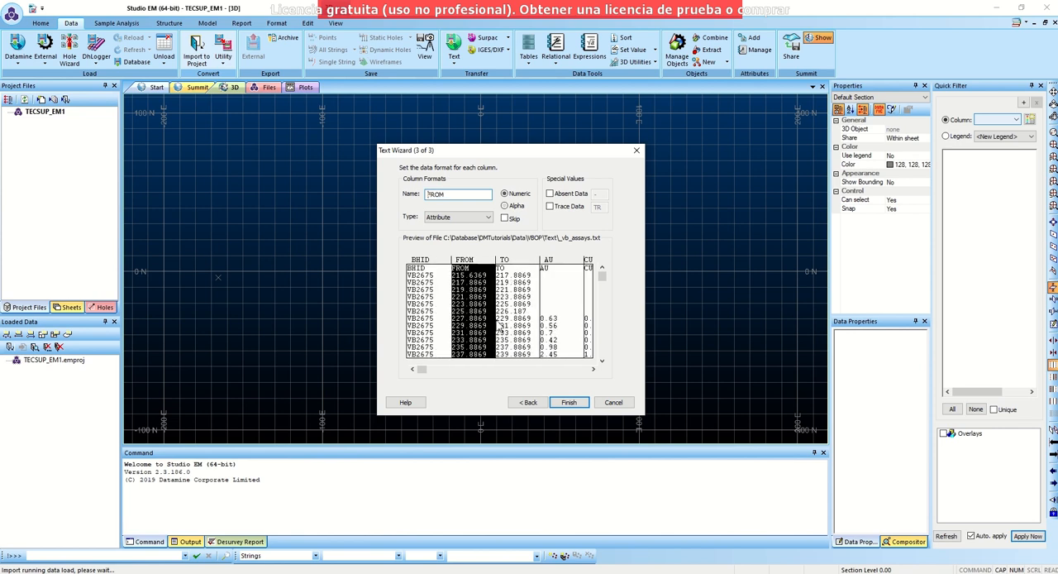
left_click(517, 321)
left_click(552, 319)
left_click(429, 321)
left_click(467, 321)
left_click(529, 322)
left_click(559, 323)
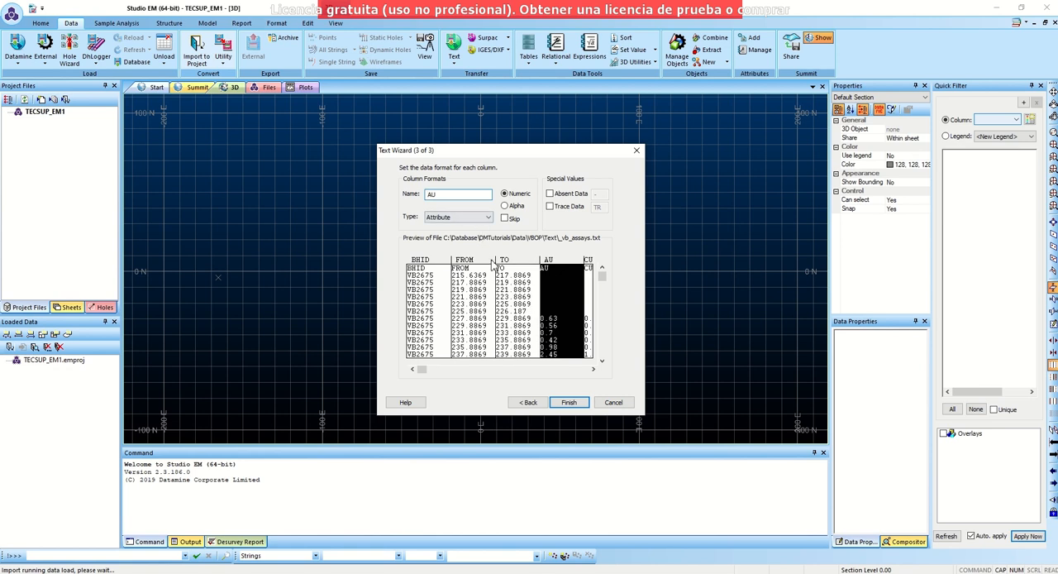
- Finish the text wizard and set the base file name of the imported table to ASSAYS_1
left_click(574, 405)
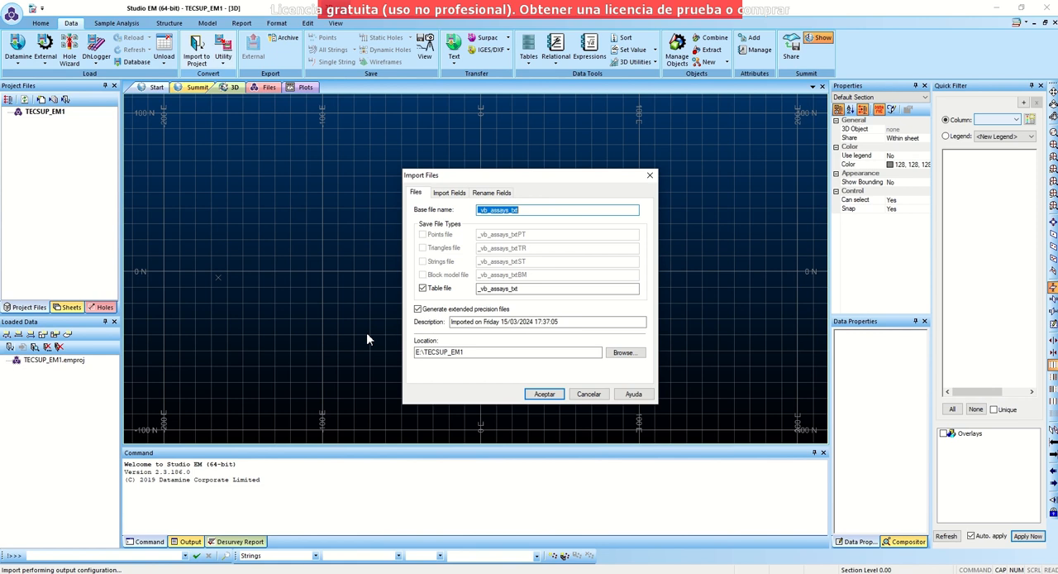
type("ASSAY")
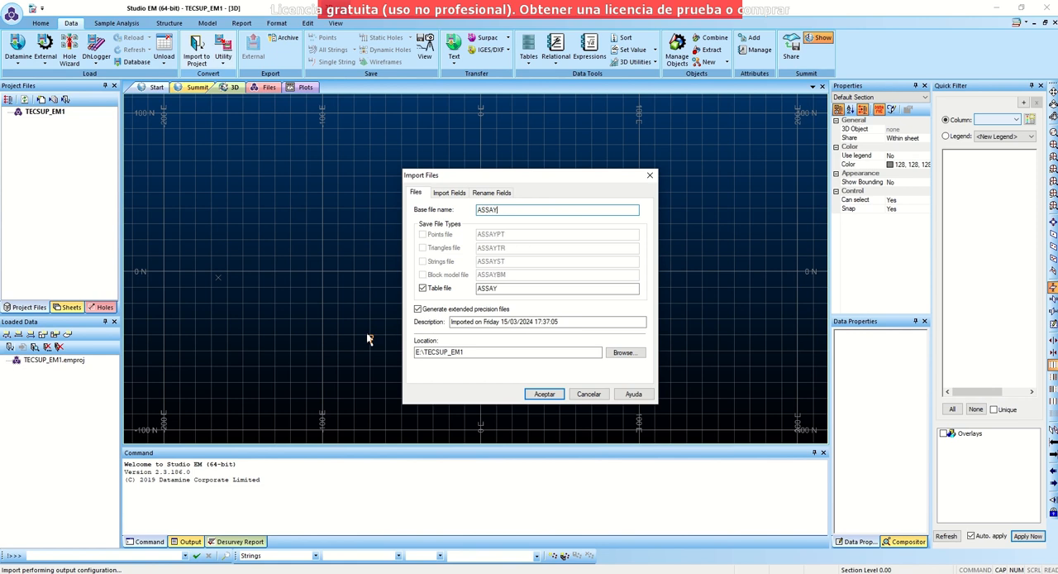
type("A")
key("BackSpace")
type("1_1")
- Keep all fields from BHID to DENSITY selected and complete the import of the ASSAYS_1 table
left_click(453, 193)
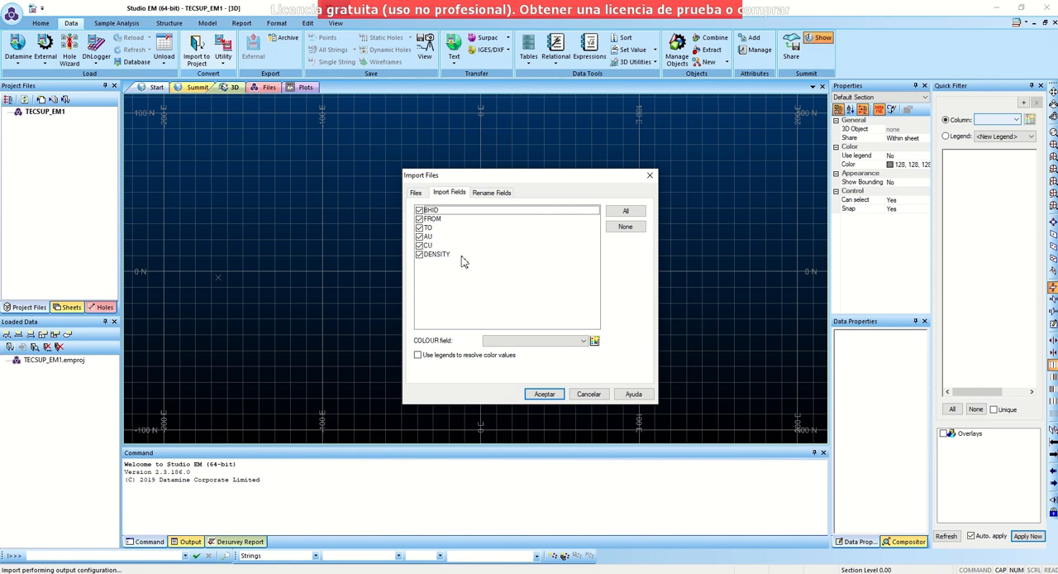
left_click(419, 255)
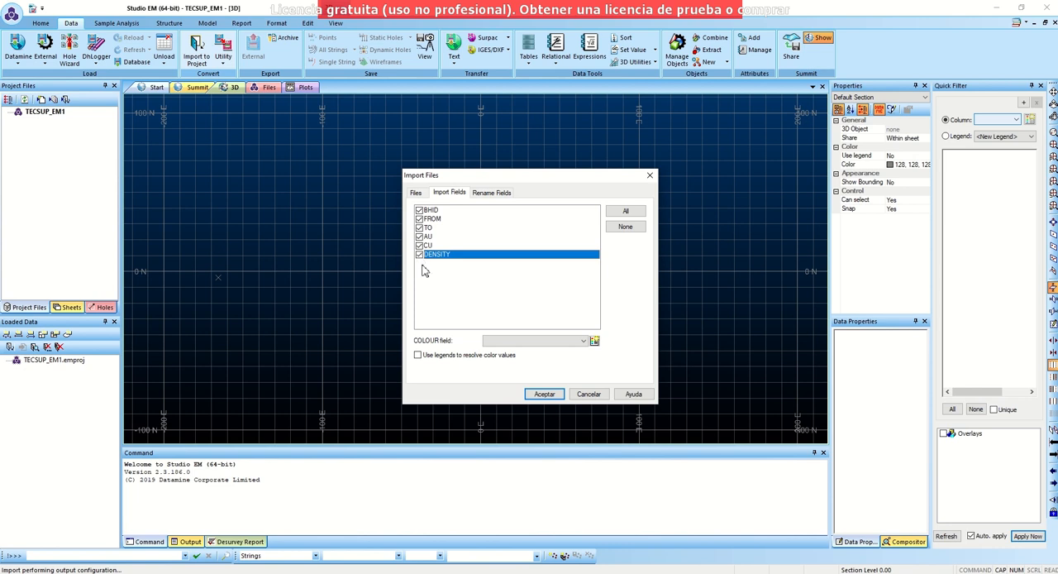
left_click(419, 254)
left_click(545, 394)
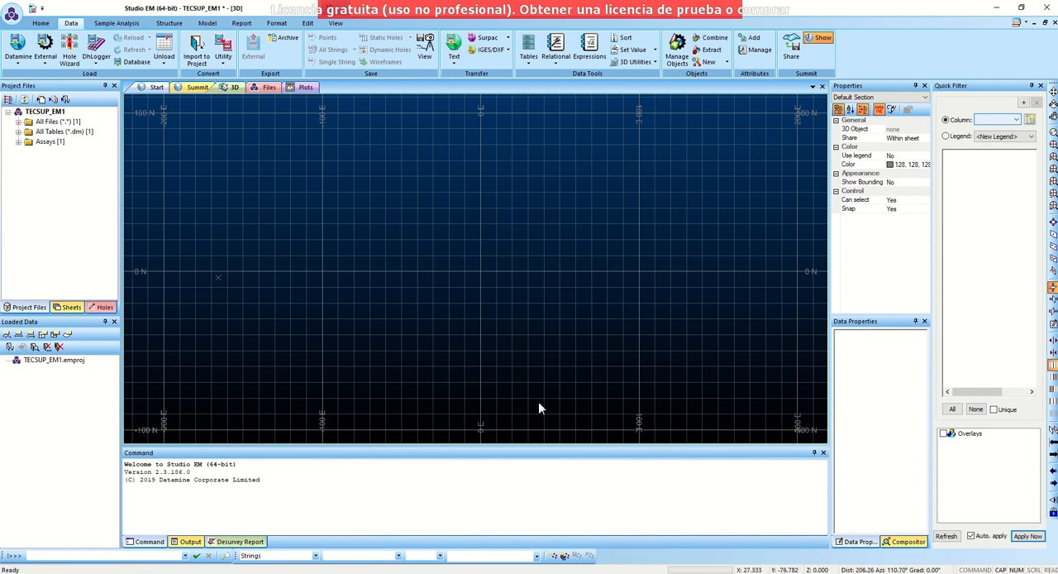
- Check the contents of the All Files, All Tables and Assays folders of the TECSUP_EM1 project
left_click(19, 123)
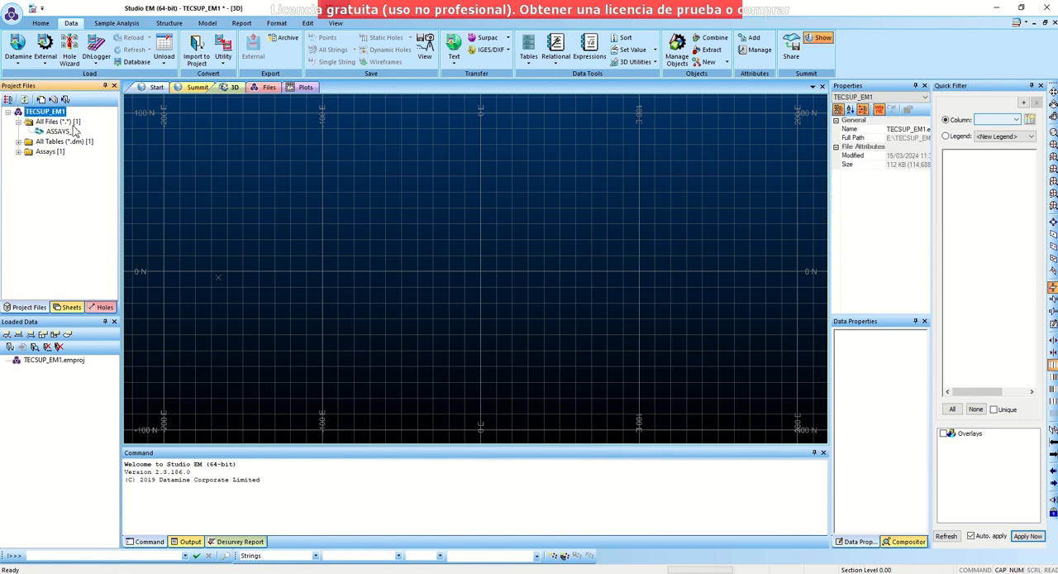
left_click(19, 122)
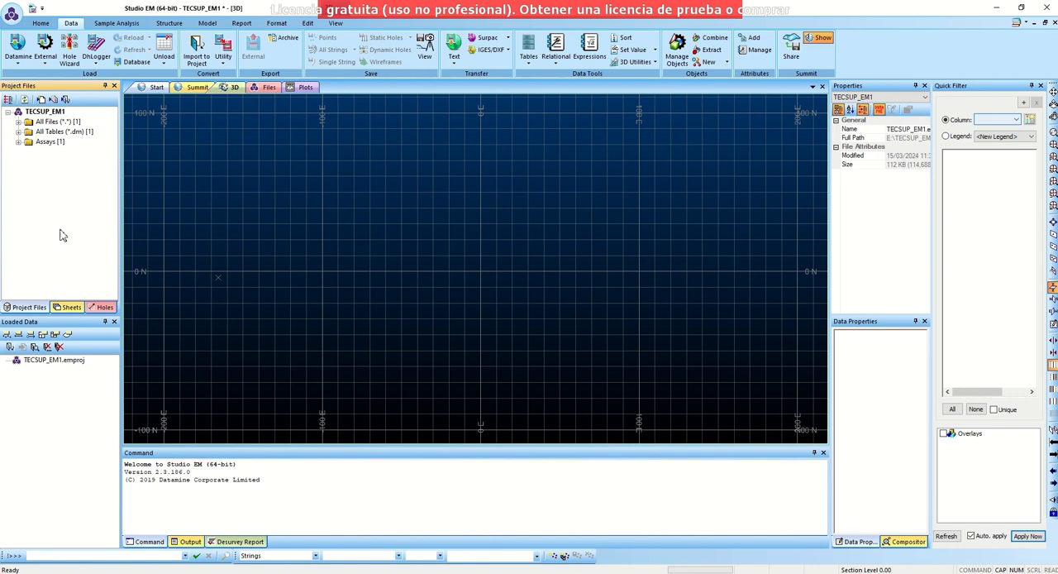
left_click(18, 132)
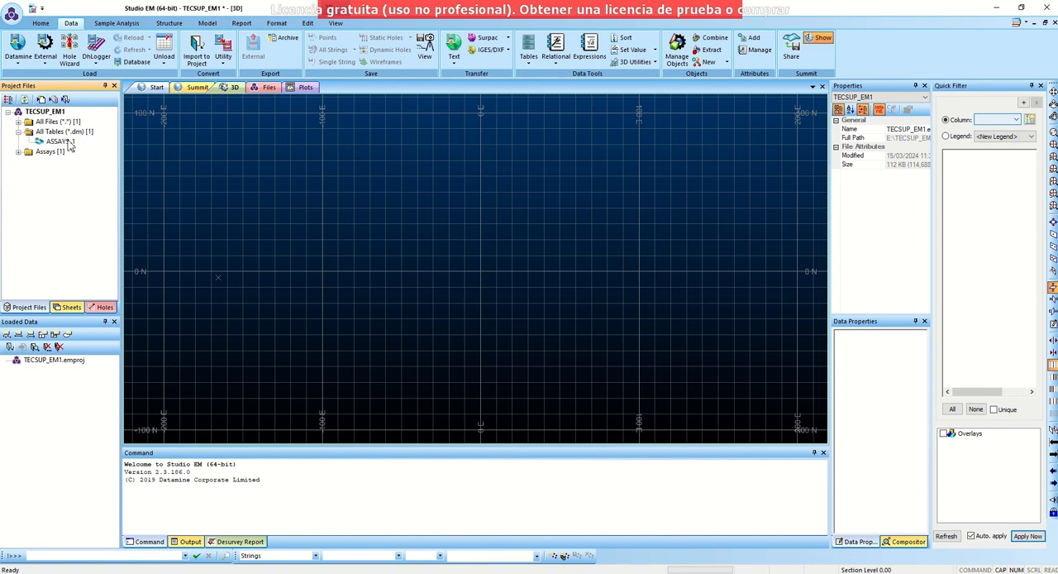
left_click(18, 132)
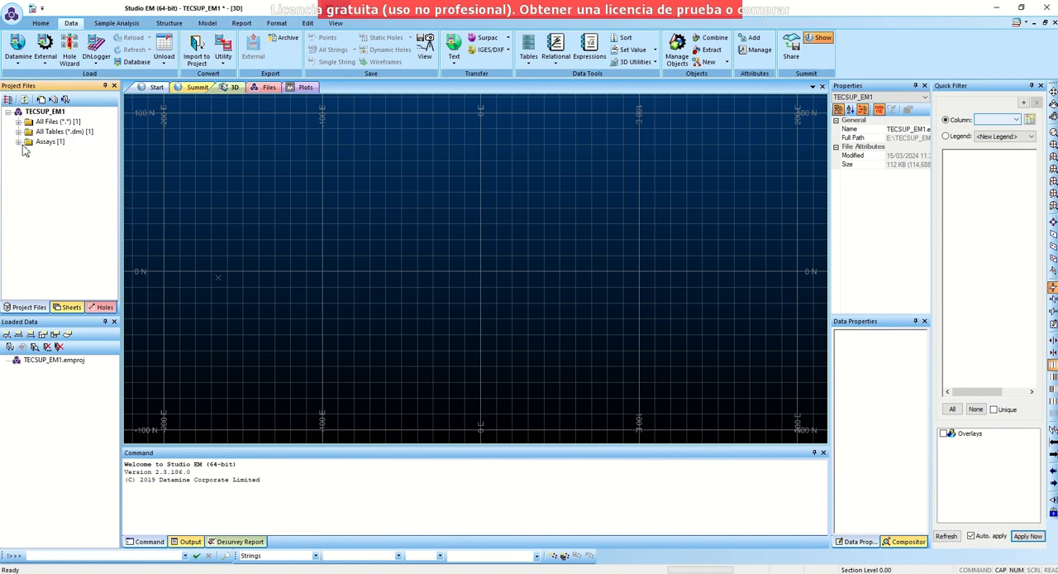
left_click(18, 142)
- Start a new data import with the Text category and Tables type, and open the _vb_collars_space file
left_click(65, 99)
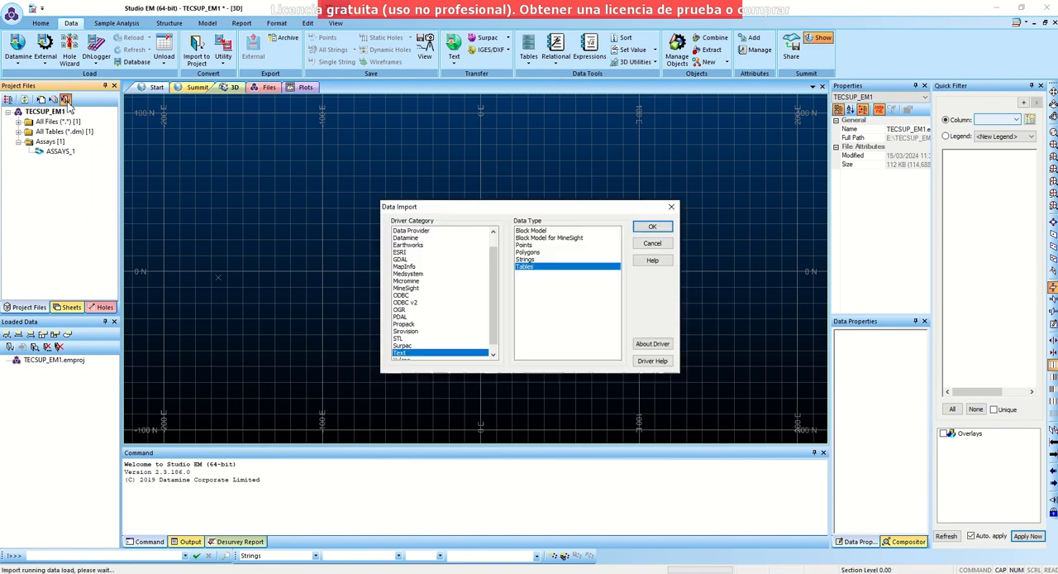
left_click(651, 228)
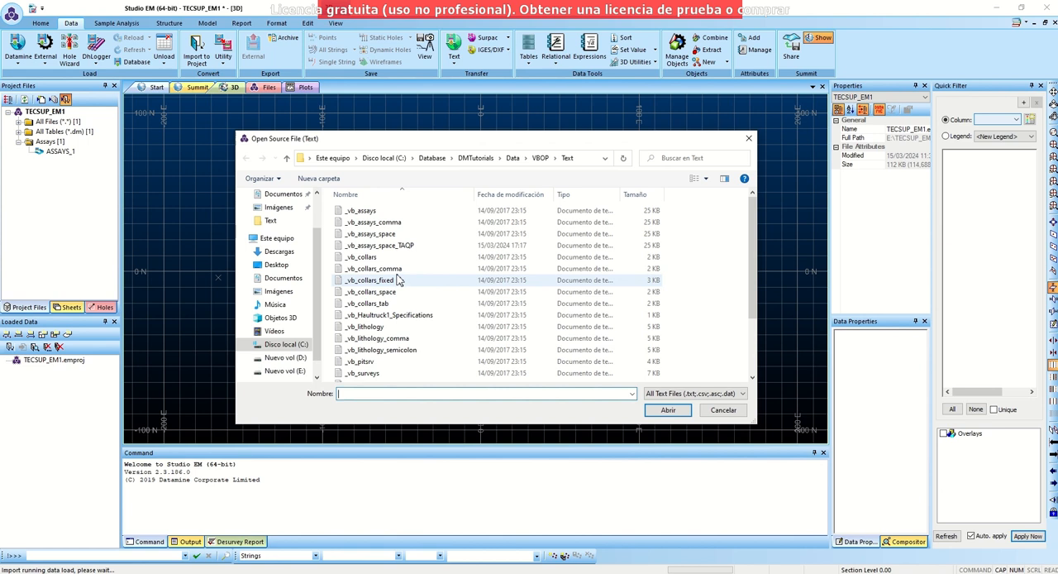
left_click(397, 292)
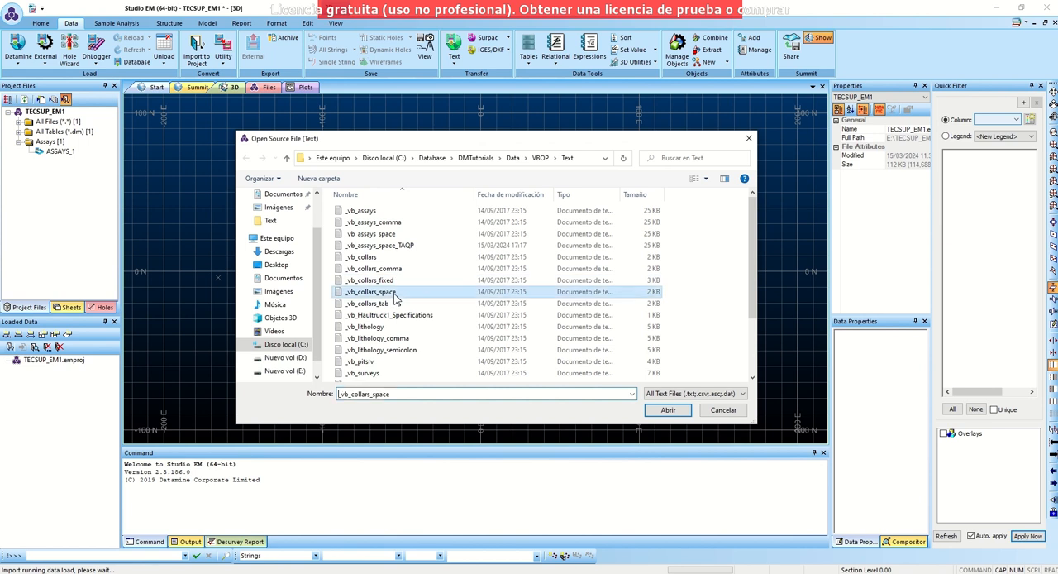
left_click(667, 410)
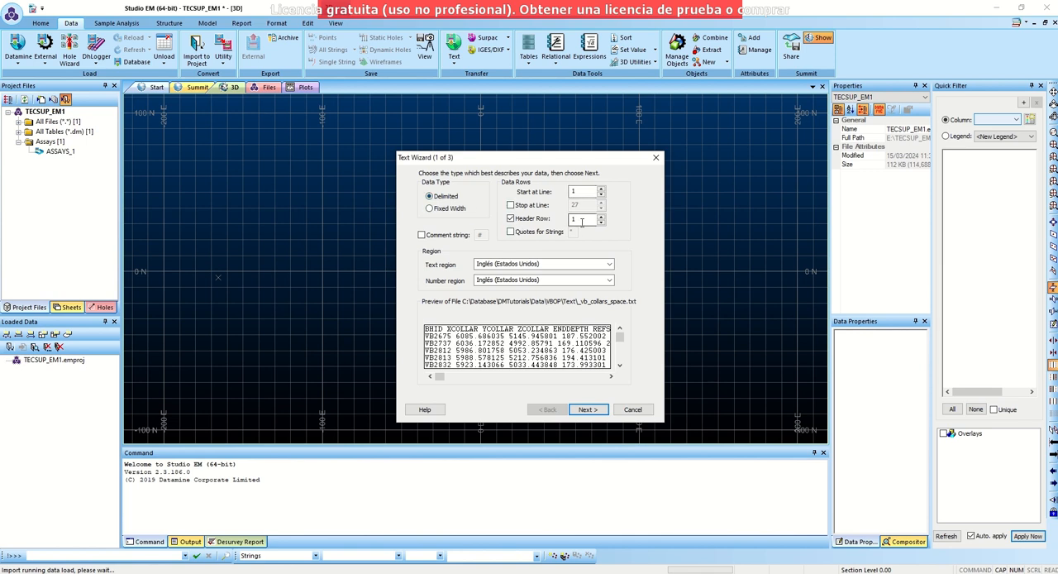
- Keep line 1 as the header row, set the collar text's delimiter to Space and finish the text wizard
left_click(586, 409)
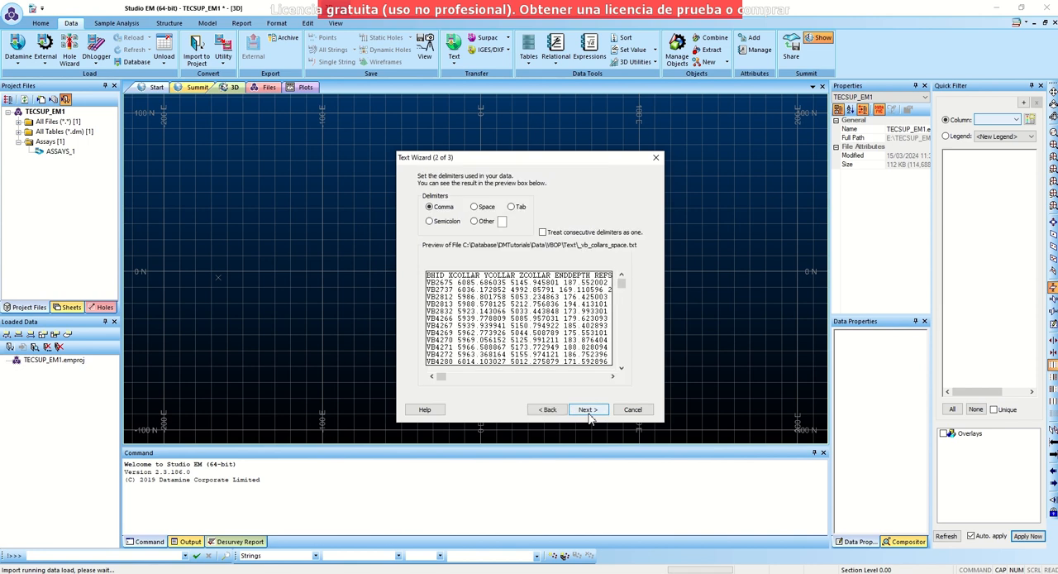
left_click(475, 207)
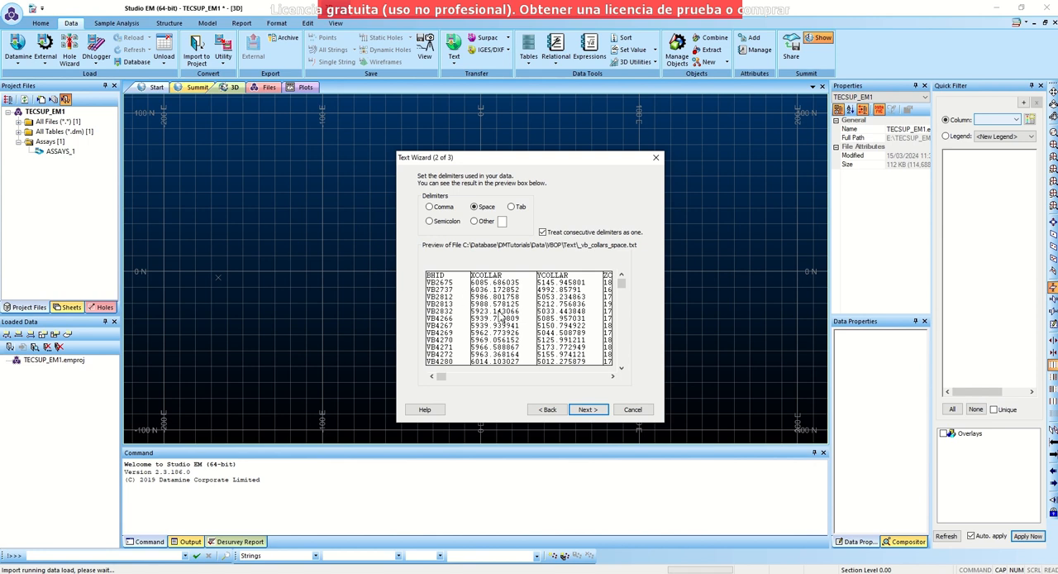
left_click(587, 409)
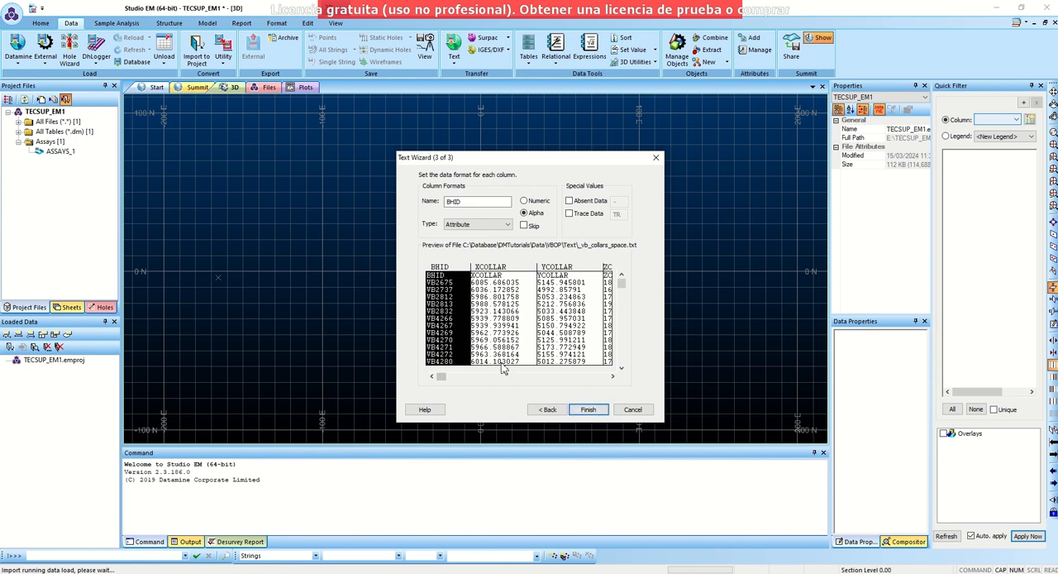
left_click(589, 409)
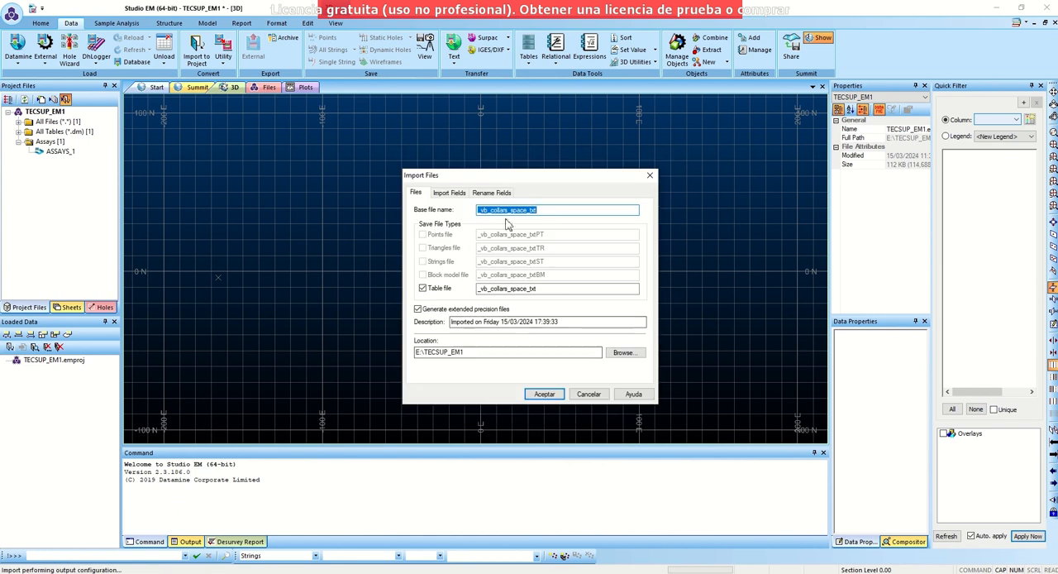
- Name the table COLLARS and import it without the REFSYS, REFMETH, HOLETYPE and ENDDATE fields
type("COLLARS")
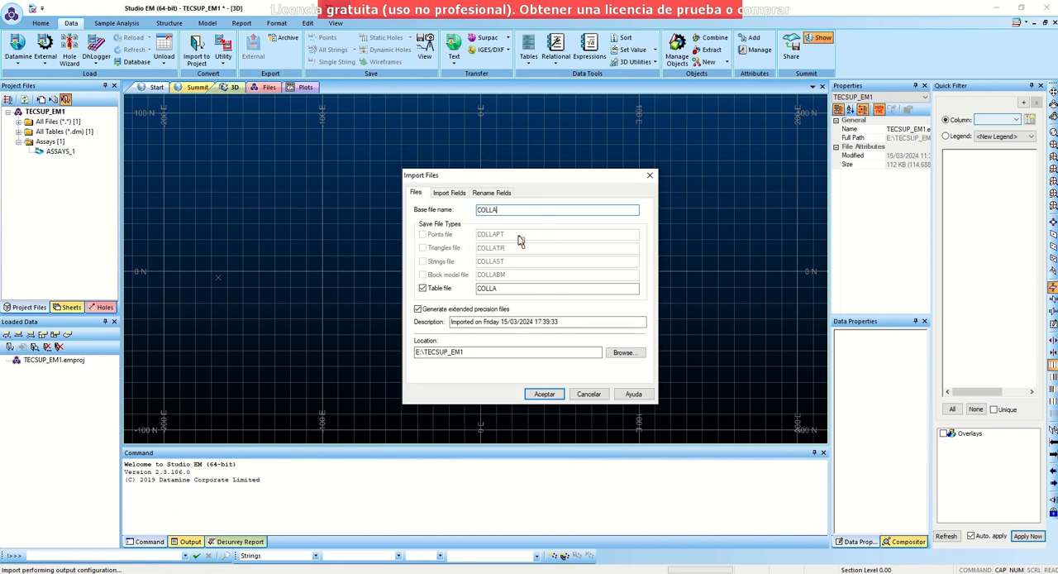
left_click(458, 194)
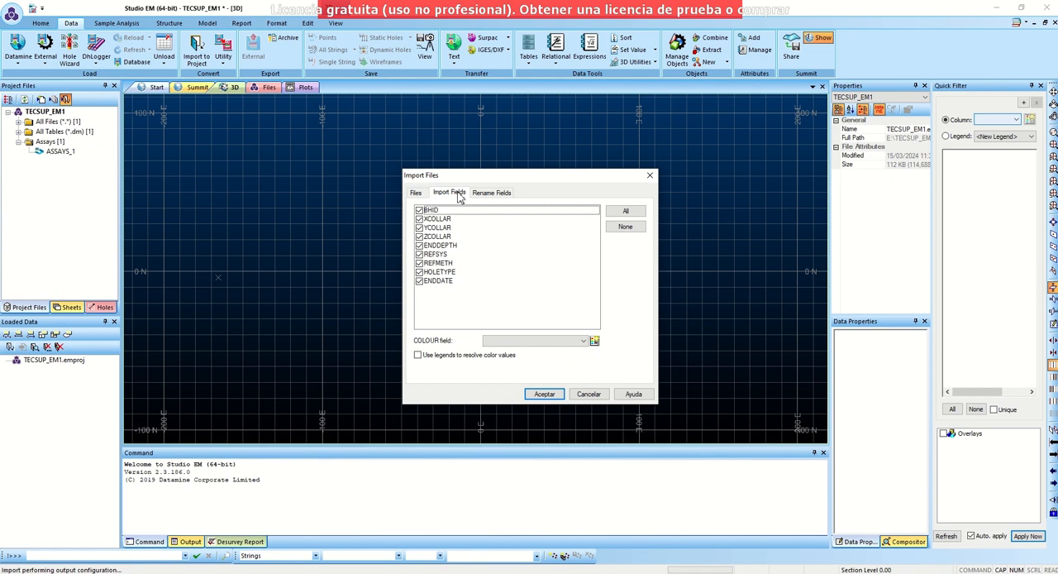
left_click(420, 282)
left_click(420, 273)
left_click(420, 264)
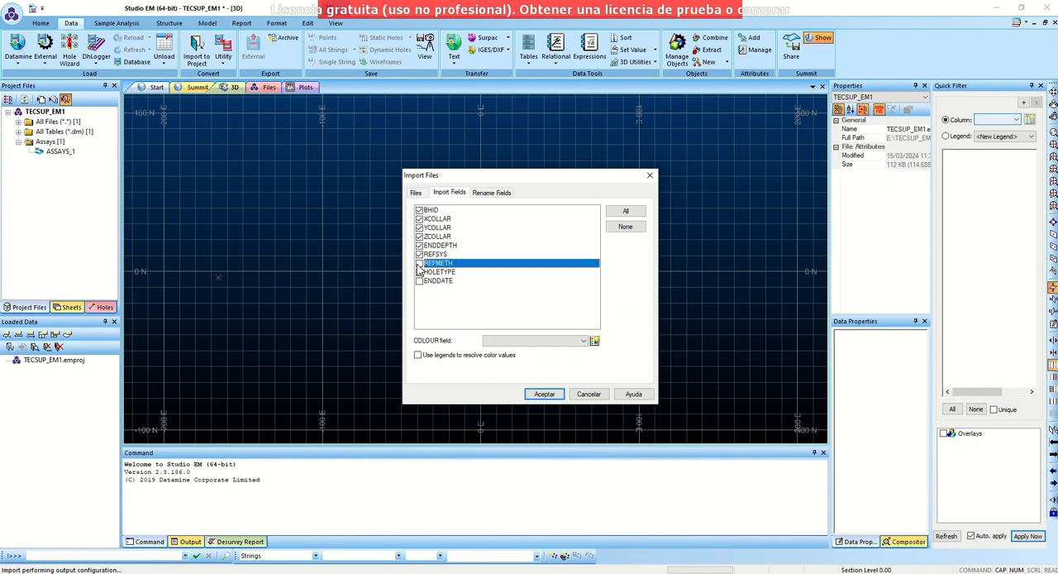
left_click(420, 255)
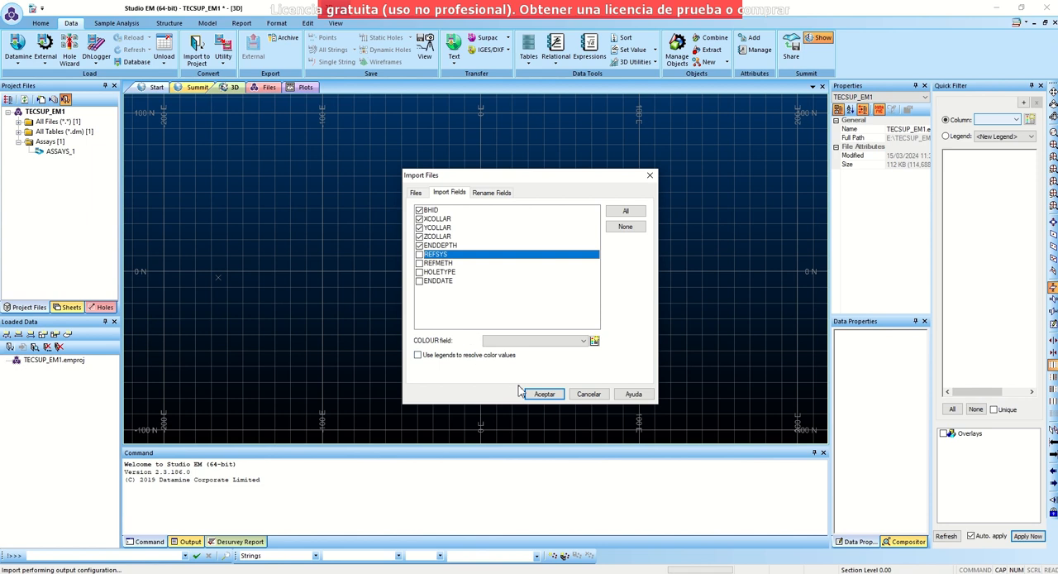
left_click(545, 394)
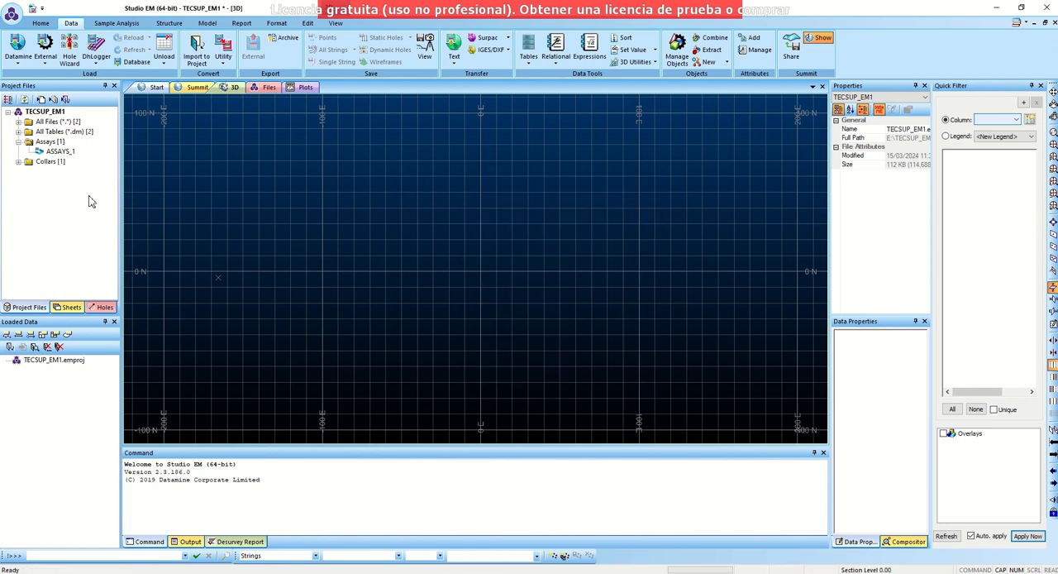
- Expand the Collars folder and compare the properties of the Assays and Collars folders
left_click(19, 162)
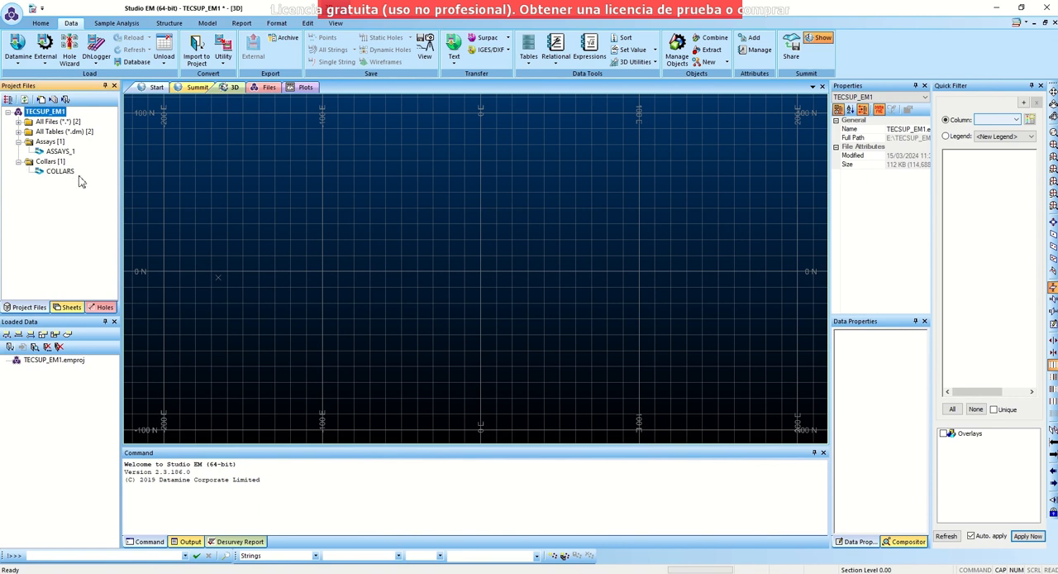
left_click(37, 164)
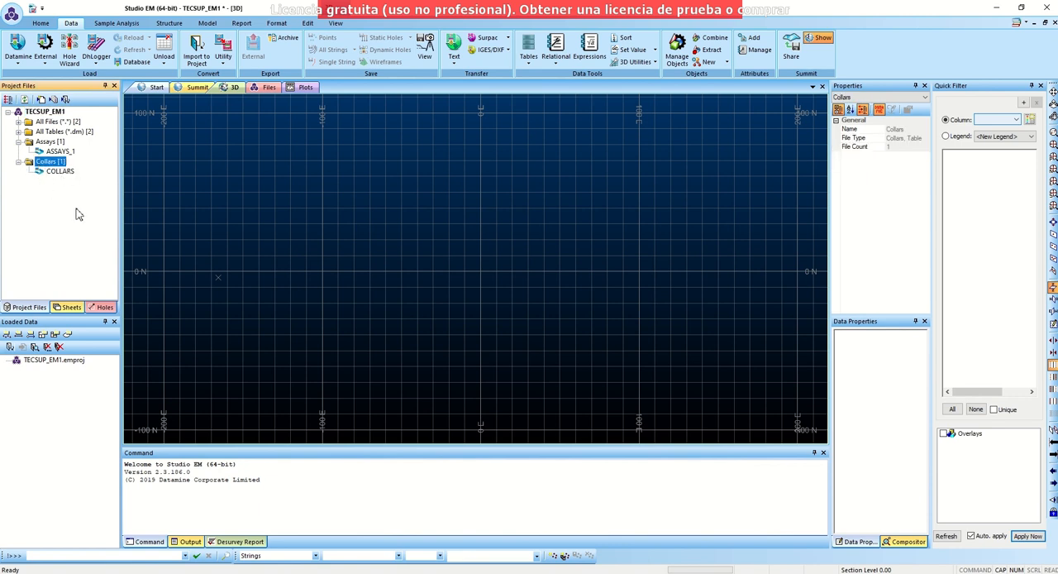
left_click(48, 143)
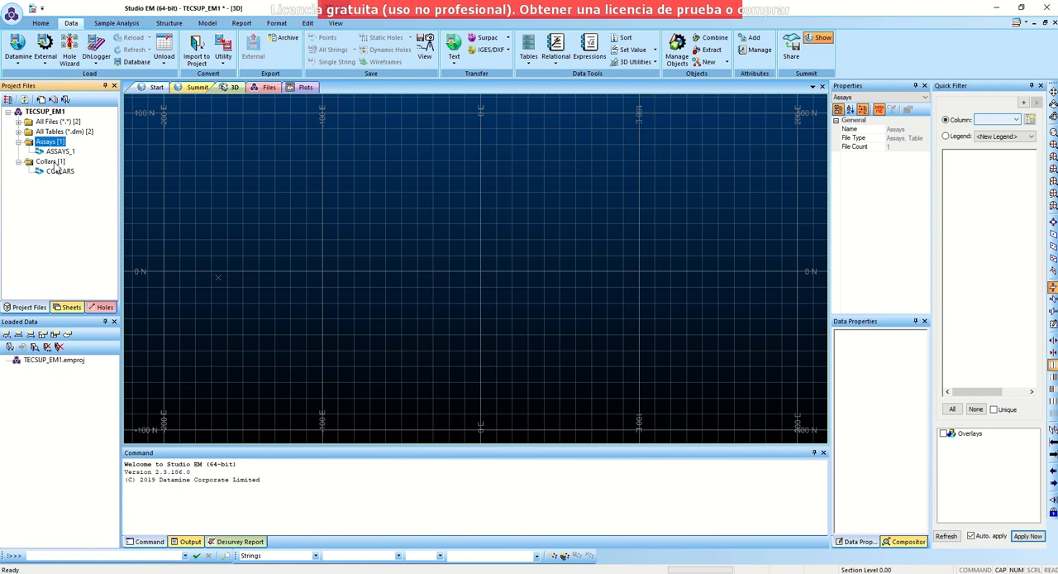
left_click(53, 163)
left_click(50, 142)
left_click(53, 161)
left_click(49, 142)
left_click(53, 161)
left_click(49, 142)
left_click(53, 162)
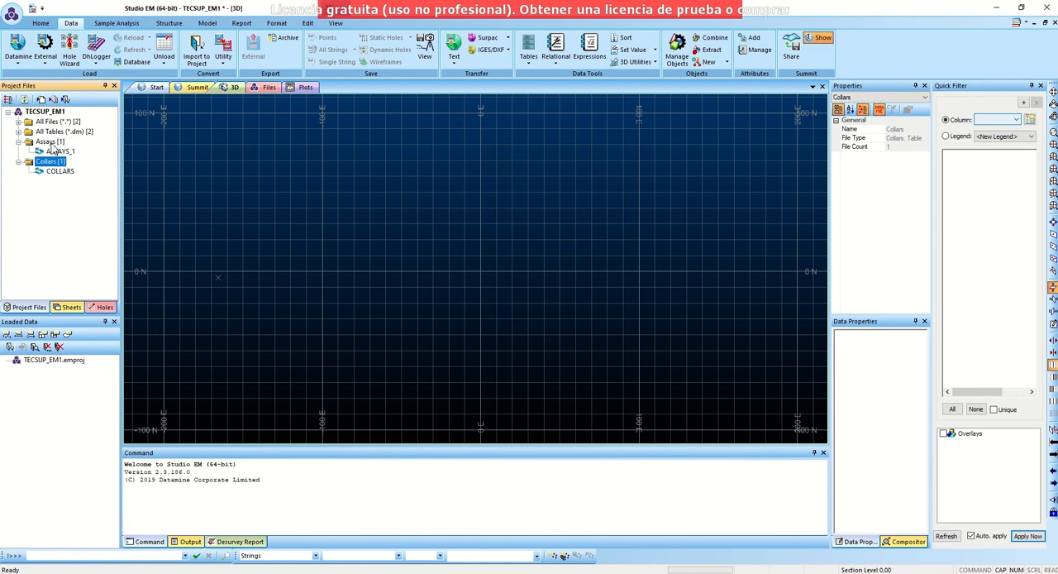
left_click(50, 142)
left_click(52, 162)
- Compare the table and file attributes of the ASSAYS_1 and COLLARS tables
left_click(60, 151)
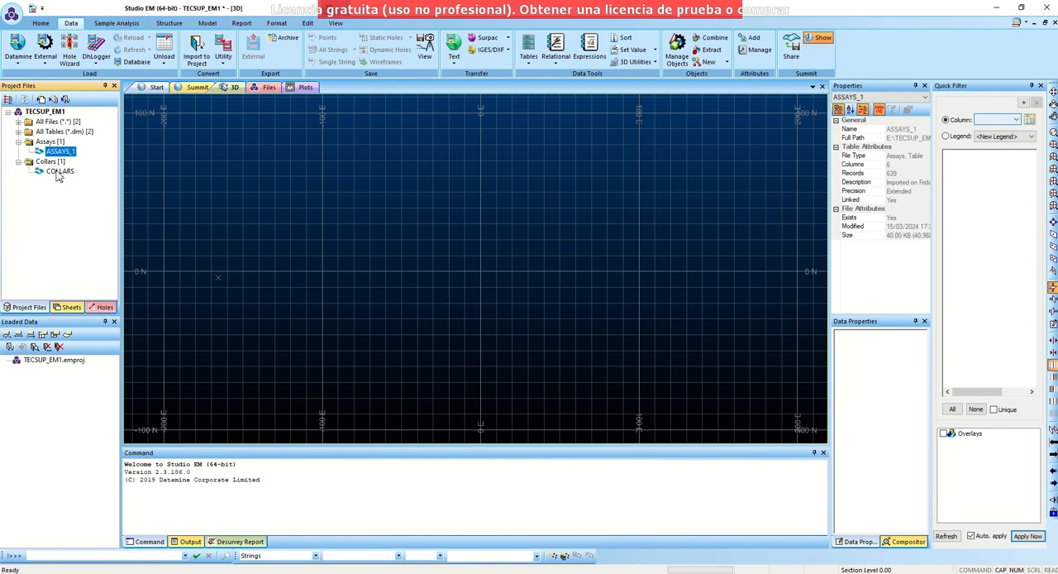
left_click(59, 171)
left_click(60, 152)
left_click(59, 172)
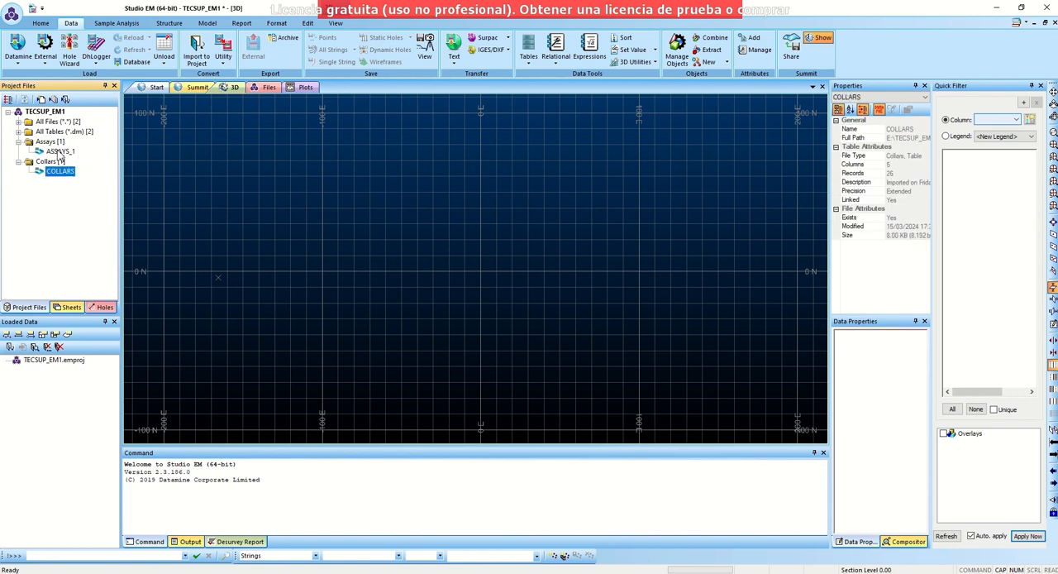
left_click(59, 153)
- Start another data import with the Text category and Tables type, and open the _vb_lithology file
left_click(66, 99)
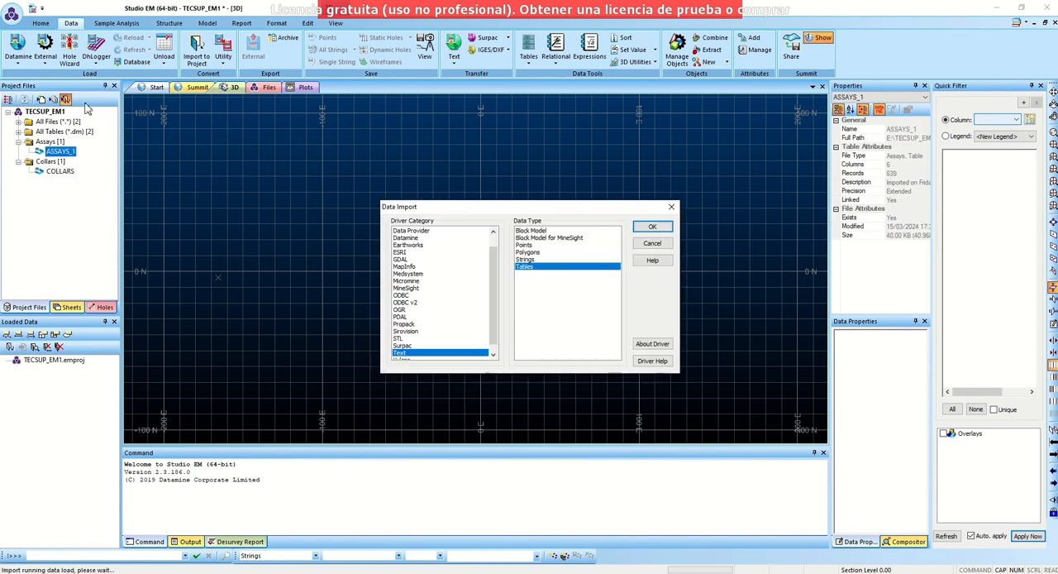
left_click(652, 227)
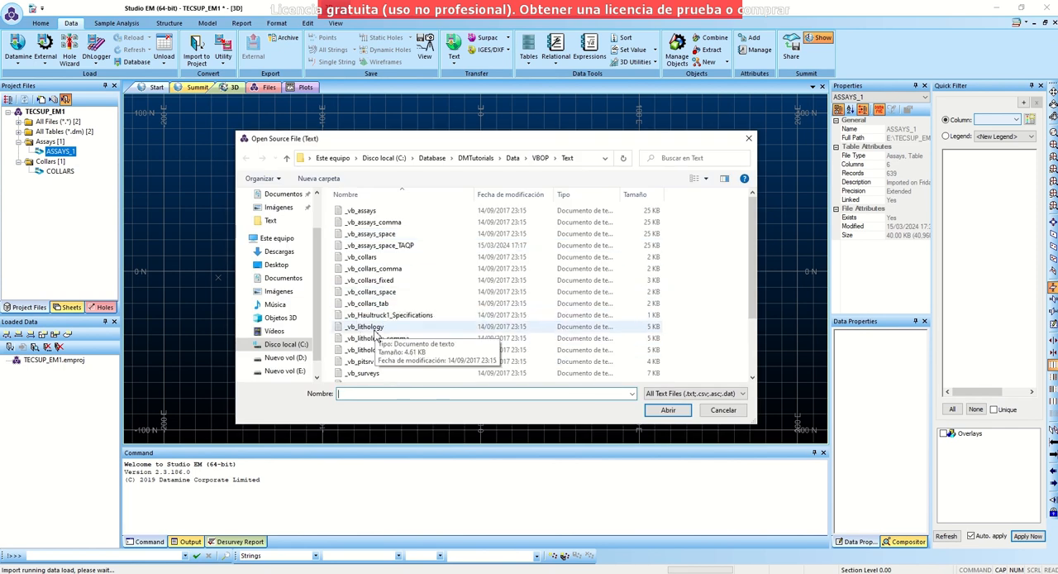
left_click(380, 329)
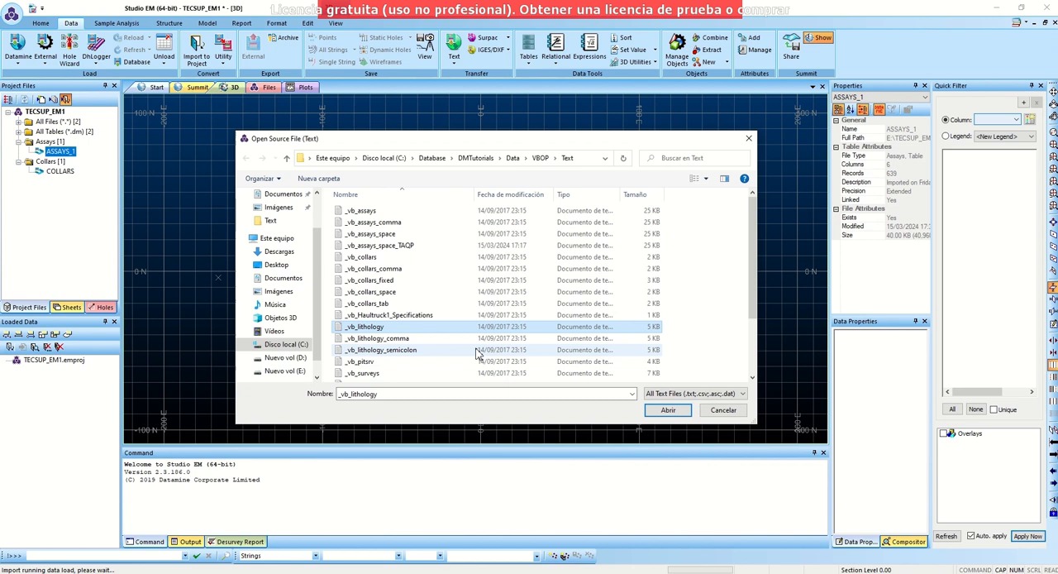
left_click(668, 410)
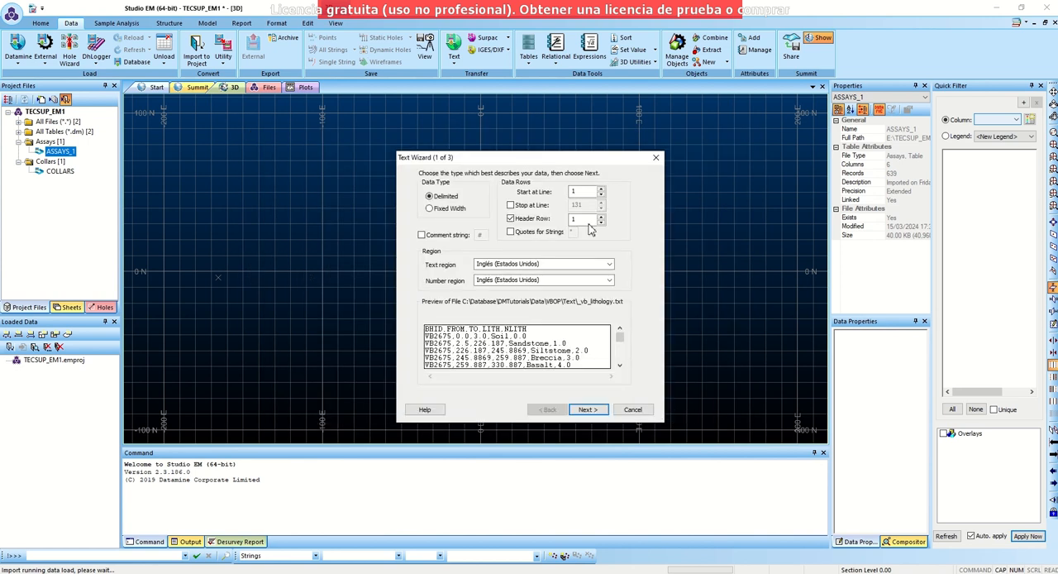
- Keep line 1 as the header row, set the lithology text's delimiter to Comma and proceed to the column formats
left_click(587, 409)
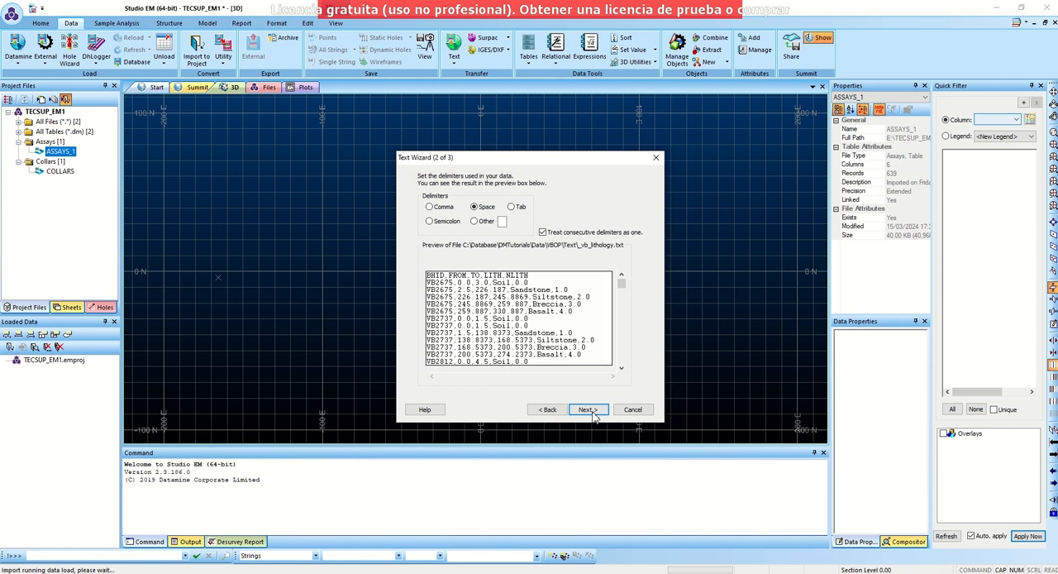
left_click(431, 208)
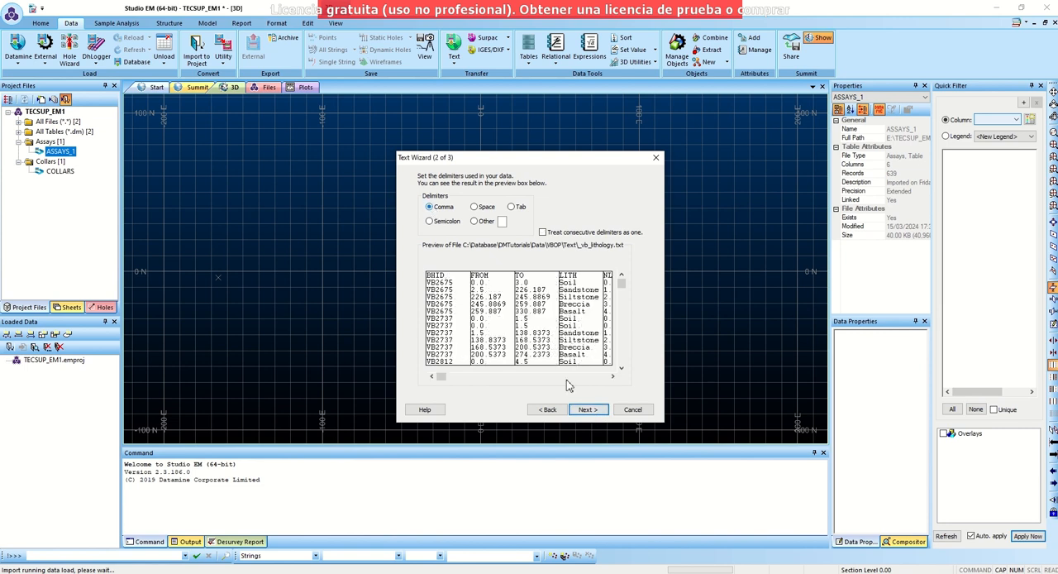
left_click(600, 409)
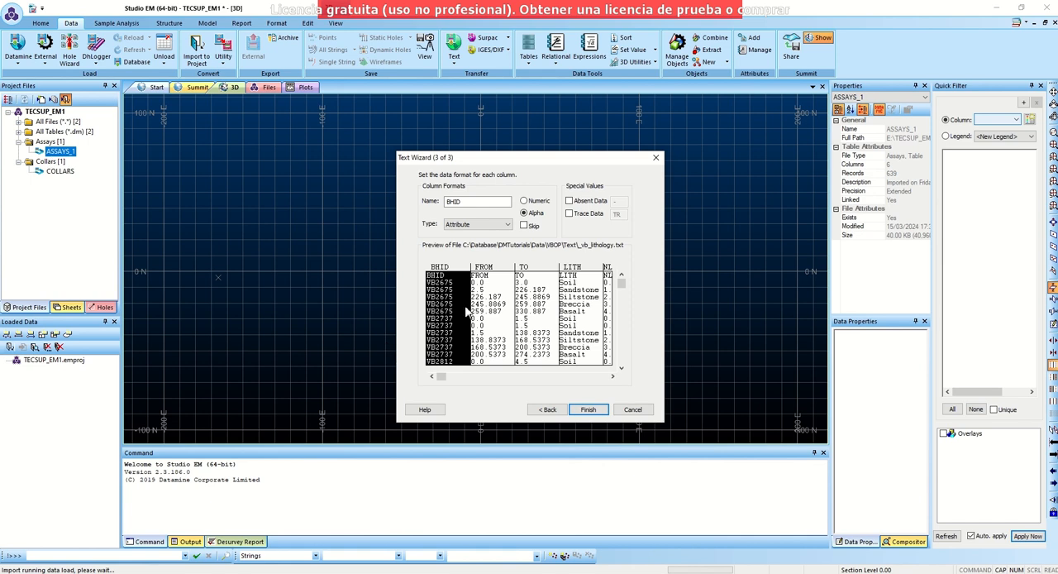
- Finish the lithology import, saving it as an extended-precision table file with the base name LITO
left_click(588, 410)
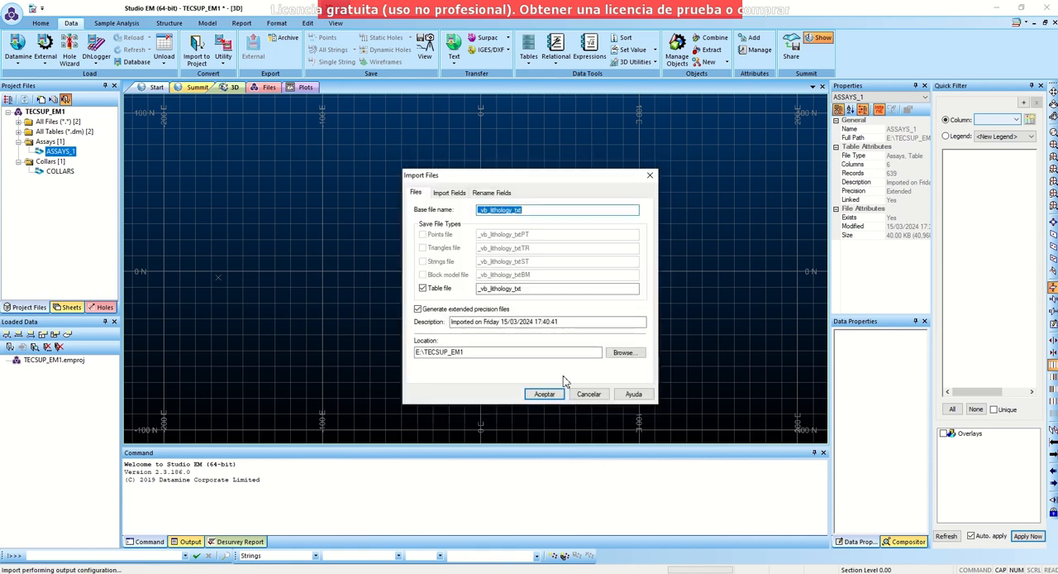
type("LITO")
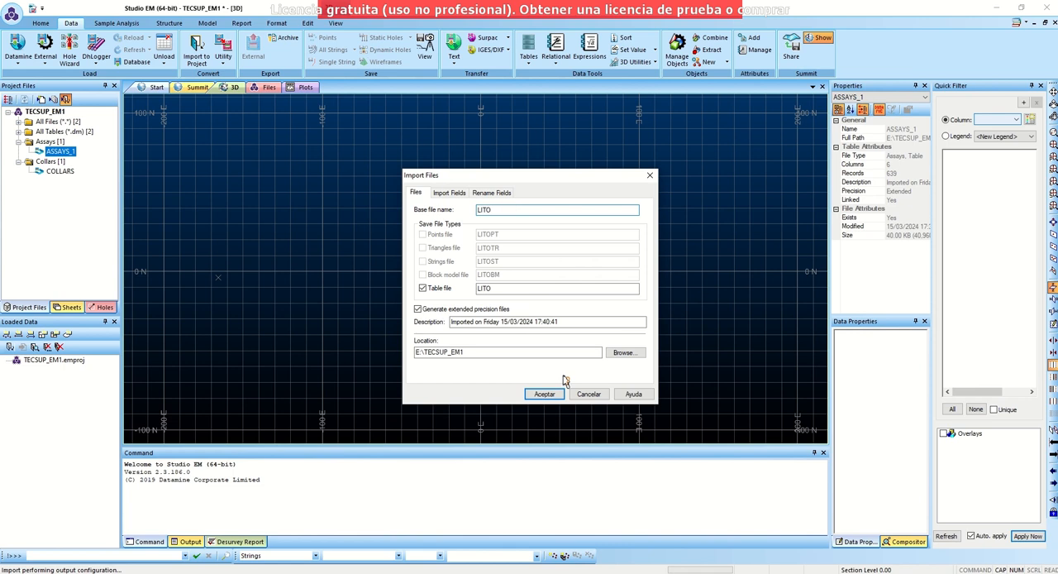
left_click(545, 394)
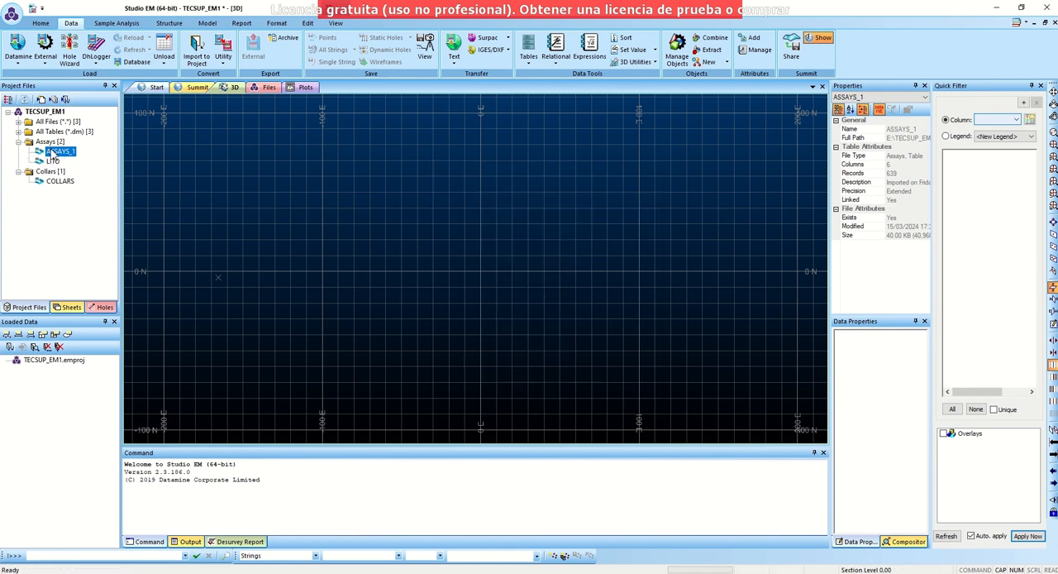
- Start another data import with the Text category and Tables type, and open the _vb_surveys file
left_click(65, 100)
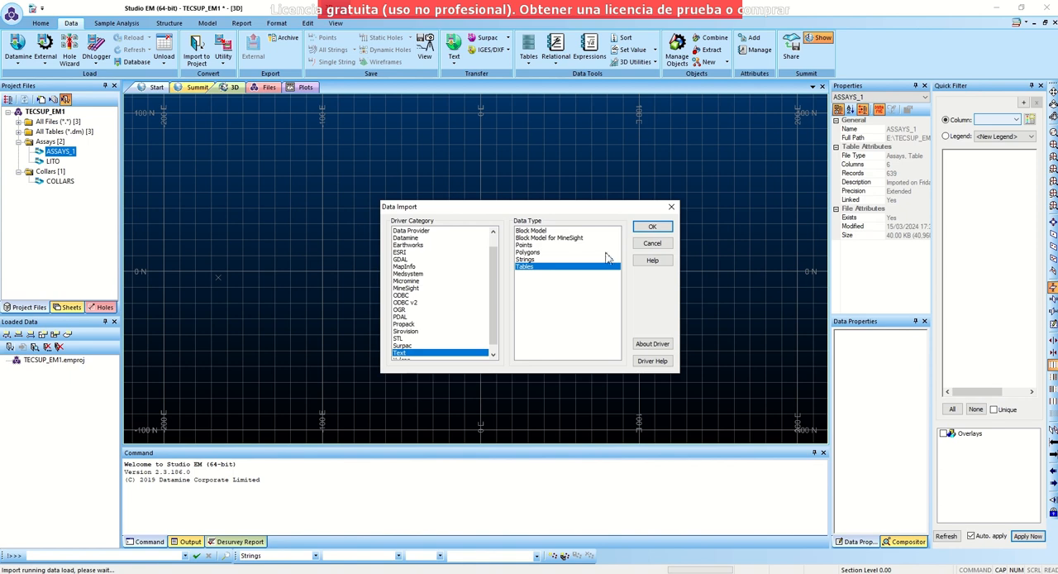
left_click(652, 227)
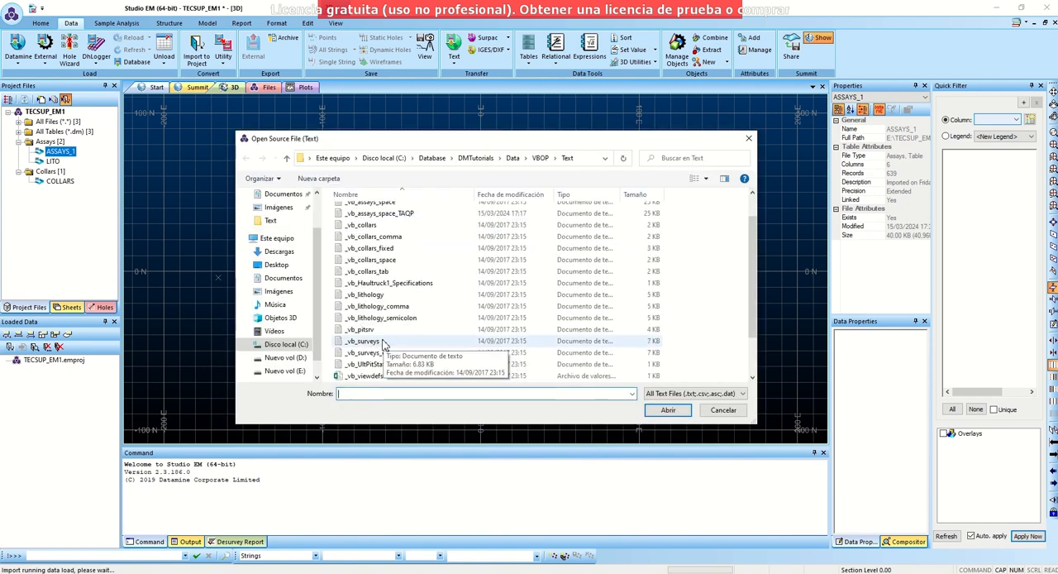
left_click(385, 341)
scroll(374, 327, "down", 1)
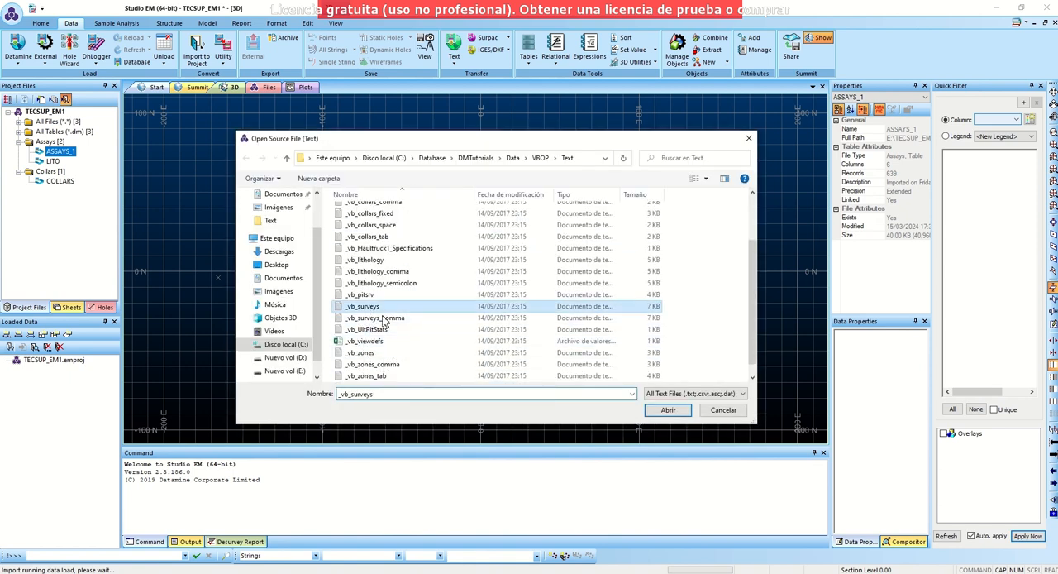
left_click(667, 409)
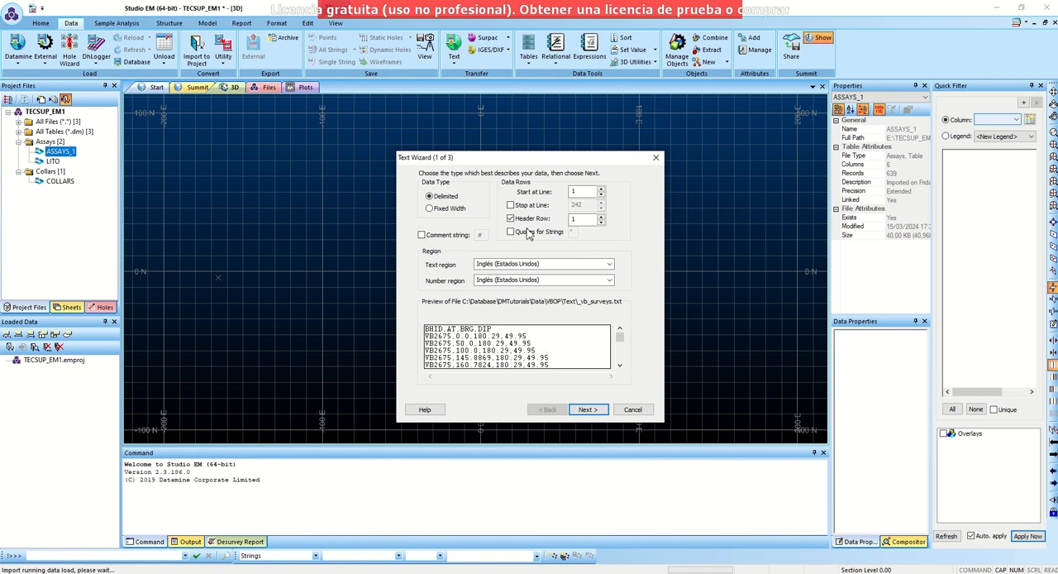
- Import the comma-delimited surveys with line 1 as header, save the table as SURVEY, and expand the Downhole Surveys folder
left_click(587, 409)
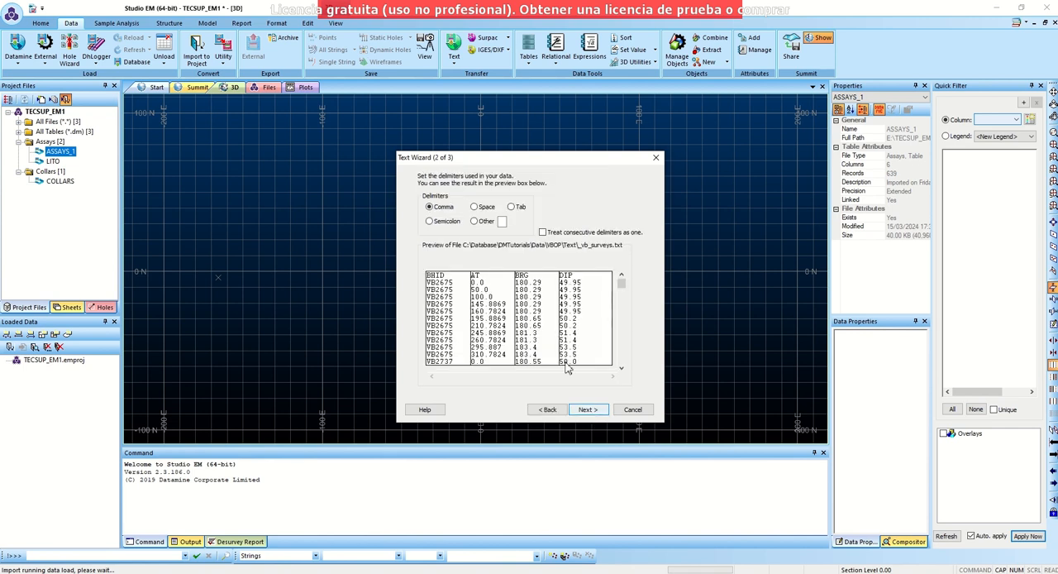
left_click(588, 410)
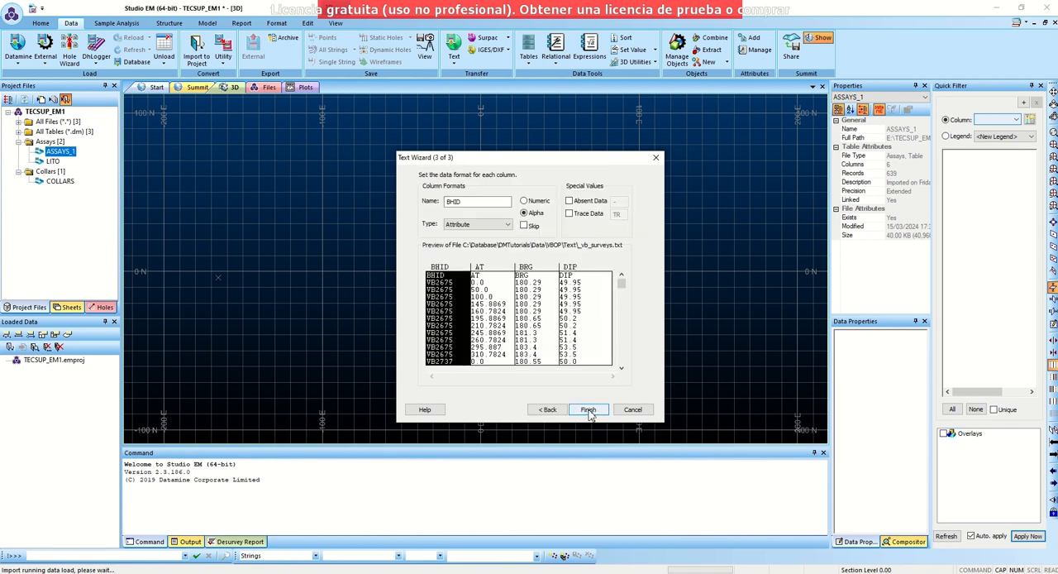
left_click(589, 410)
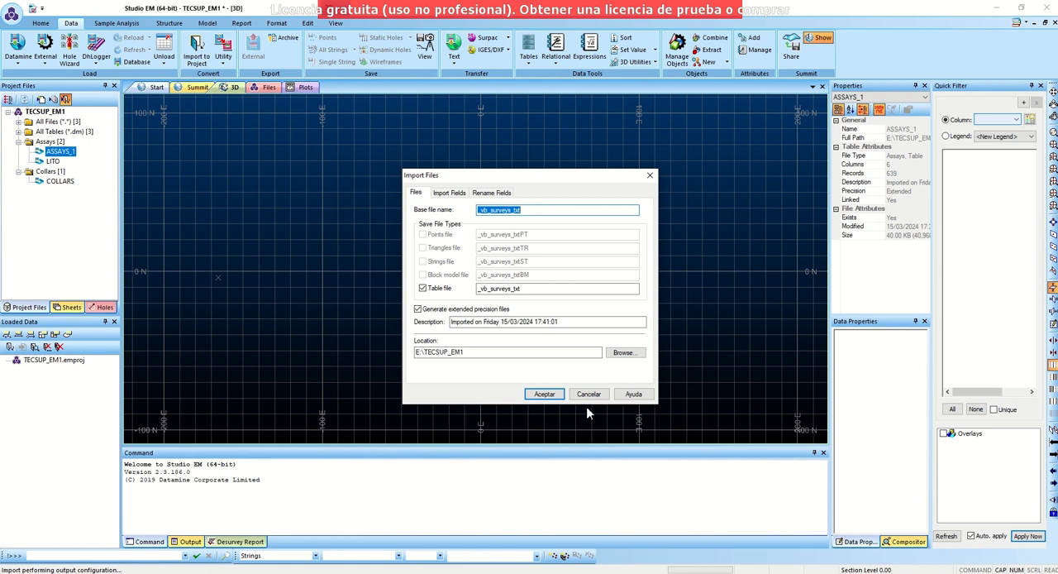
type("SURVEY")
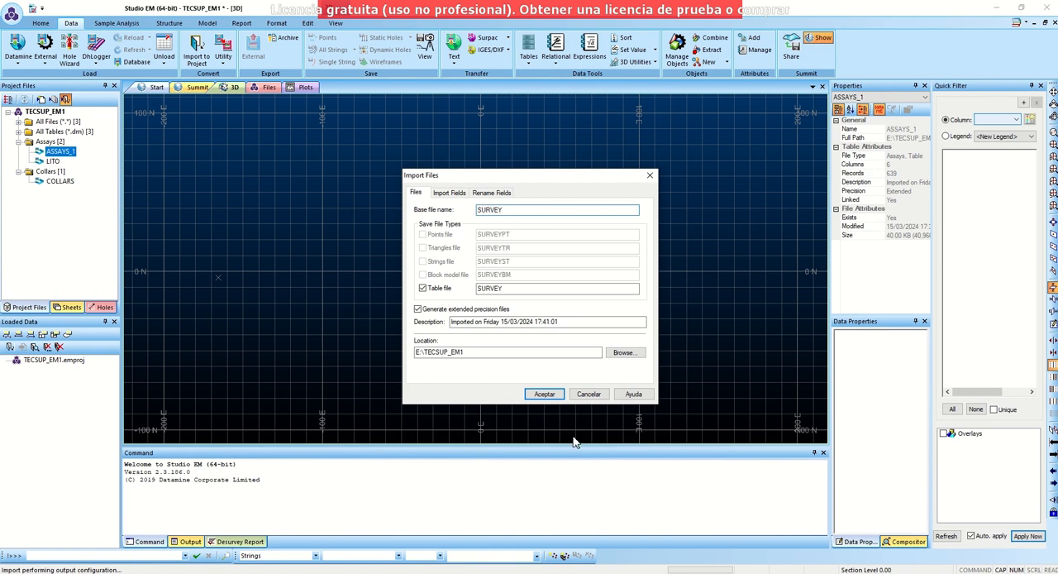
left_click(546, 394)
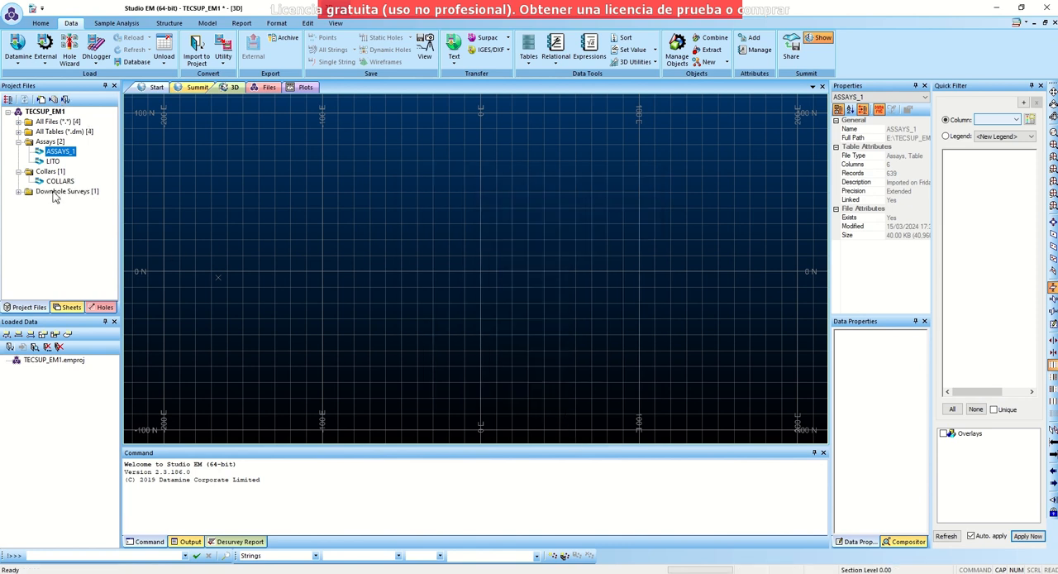
left_click(19, 192)
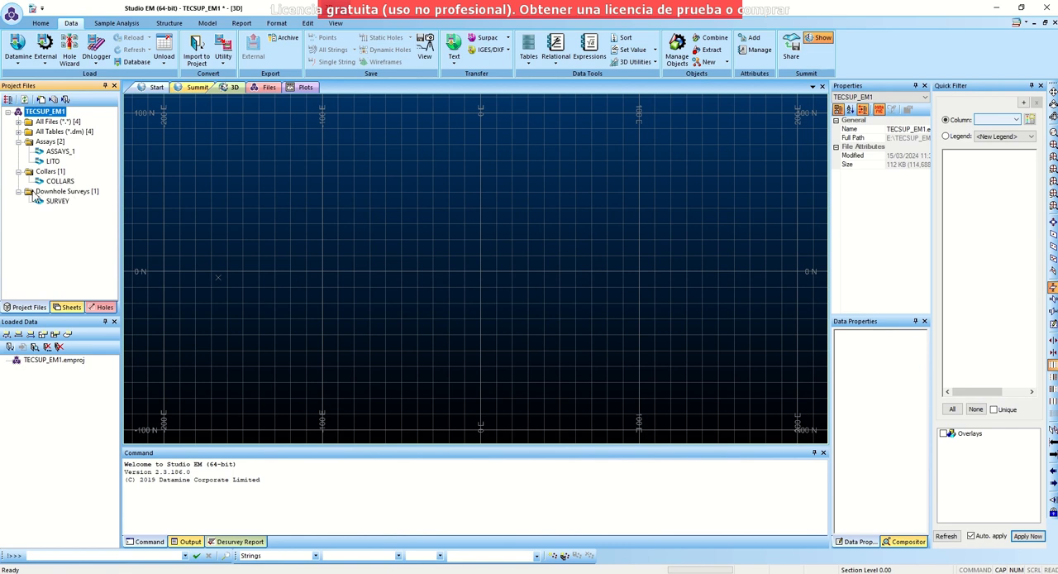
- Start a further Text import of type Tables and open the _vb_zones file
left_click(65, 99)
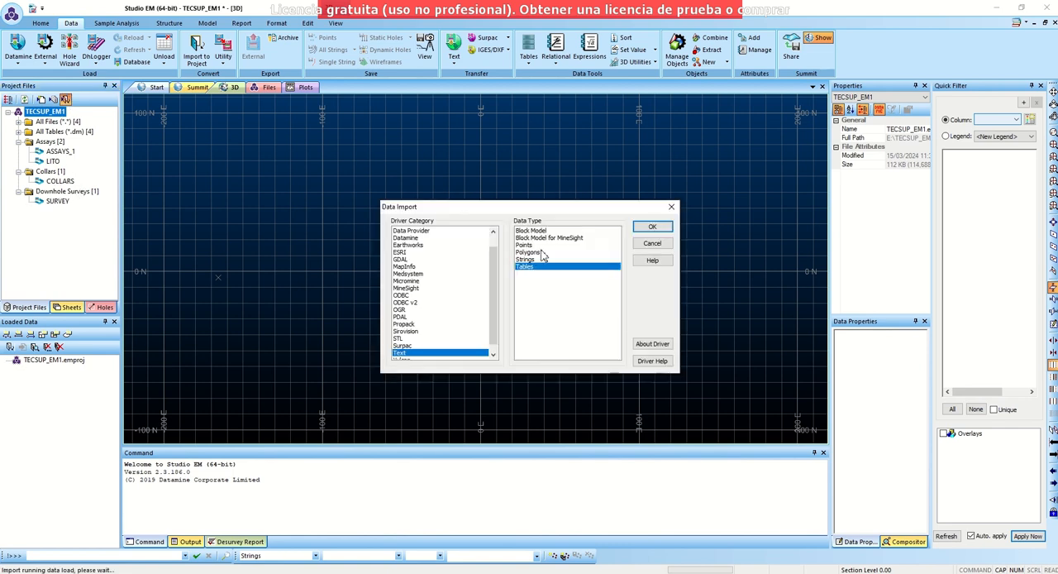
left_click(654, 227)
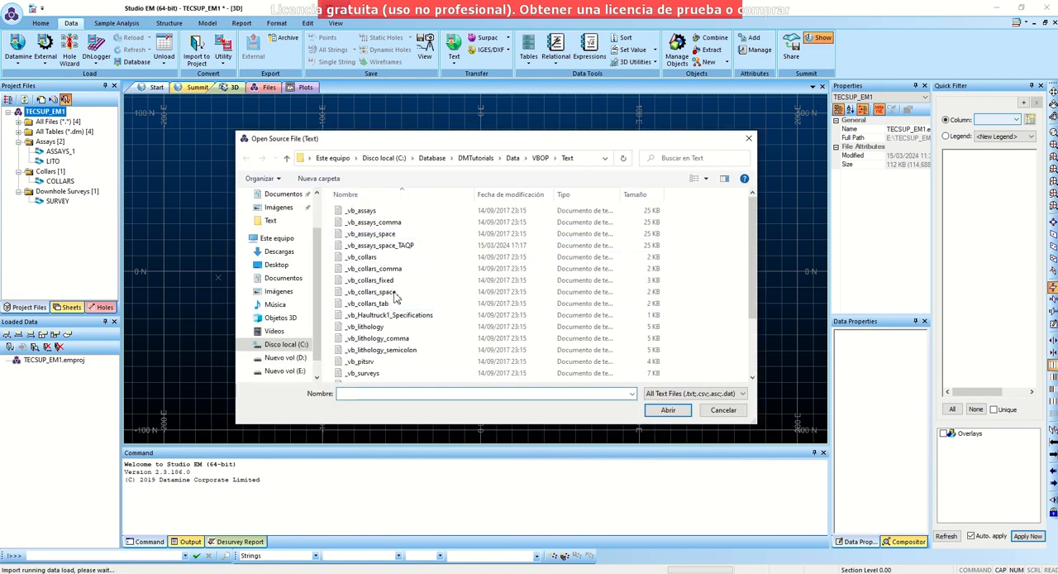
scroll(363, 372, "down", 2)
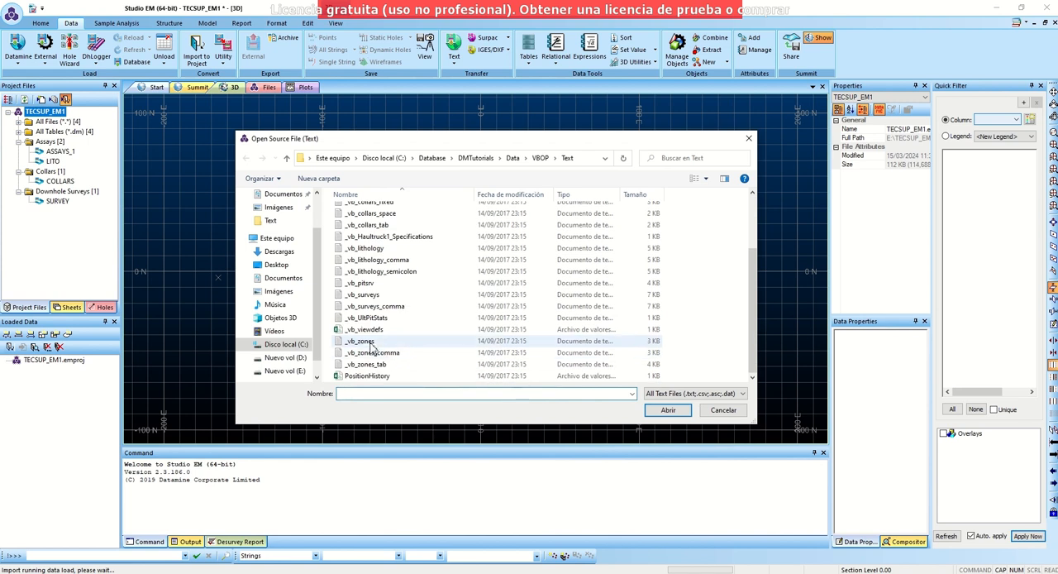
left_click(363, 341)
left_click(668, 410)
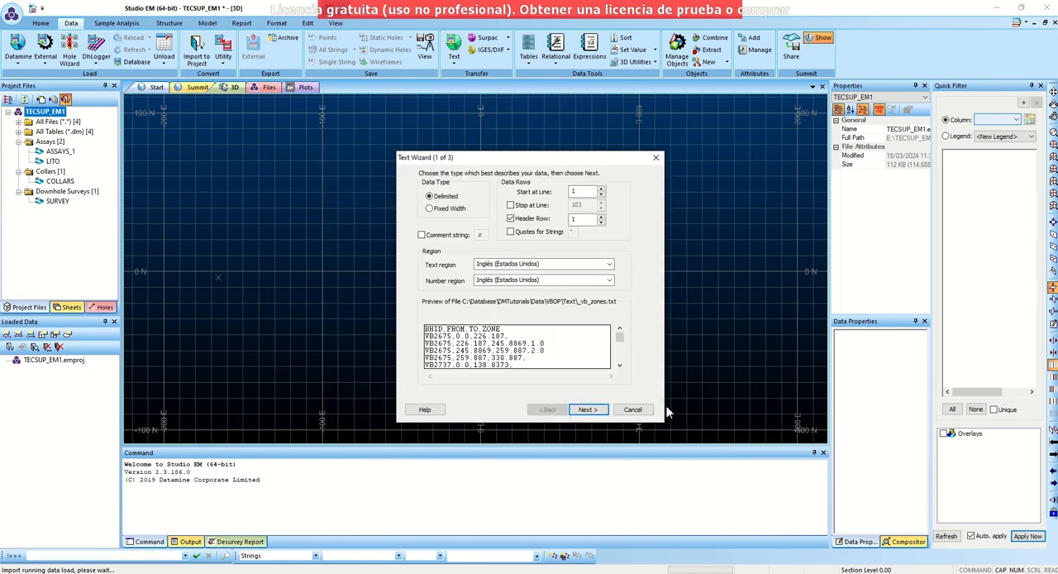
- Import the zones text as comma-delimited with line 1 as header row, and save the table as ZONES
left_click(605, 413)
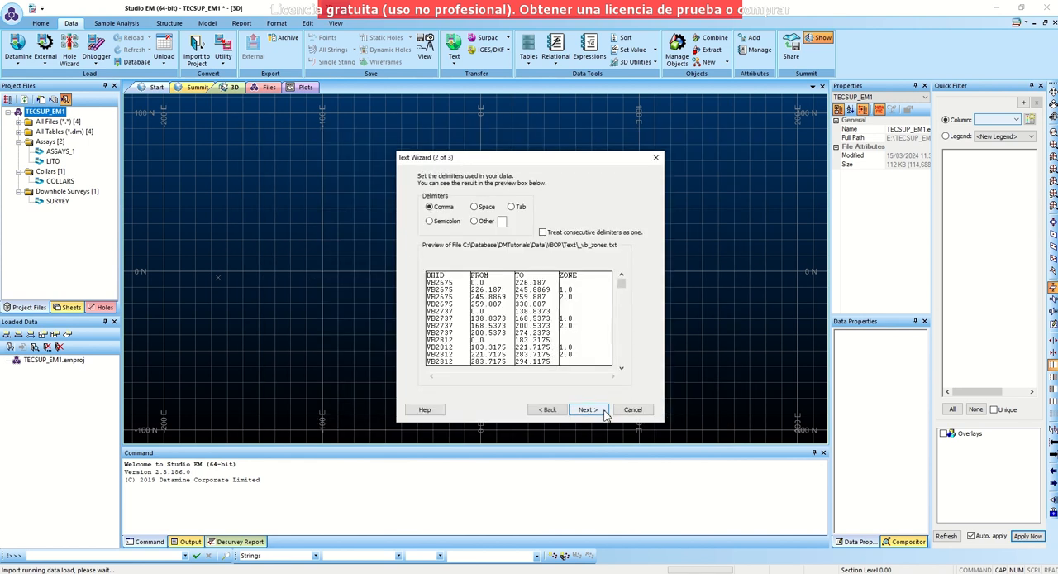
left_click(587, 410)
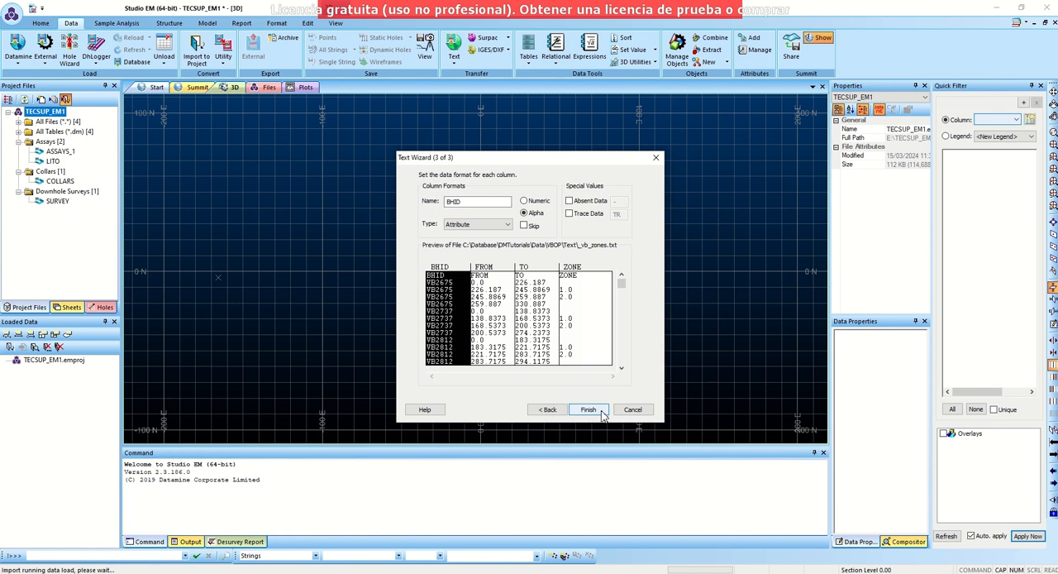
left_click(601, 414)
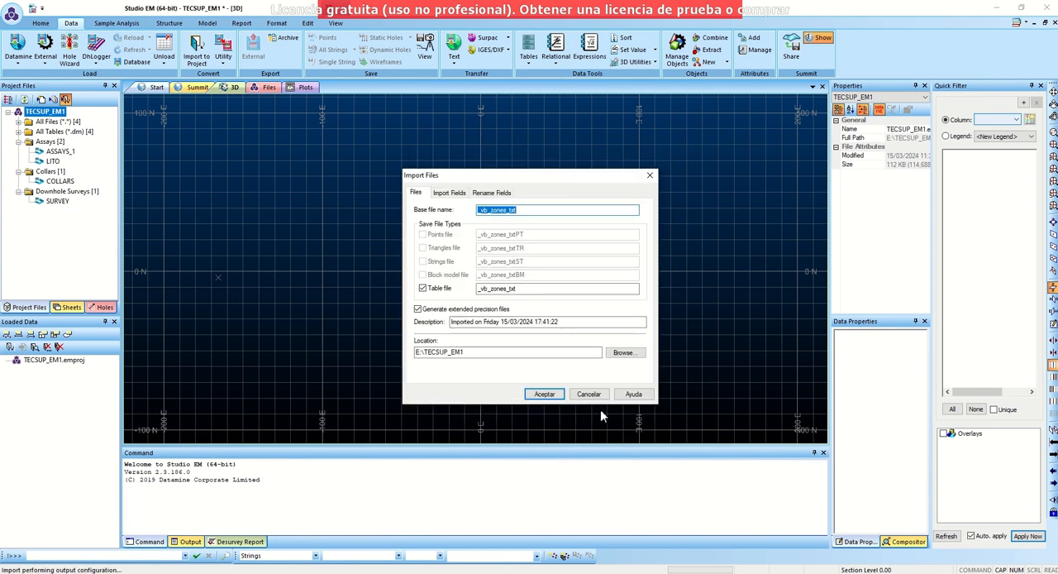
type("ZONES")
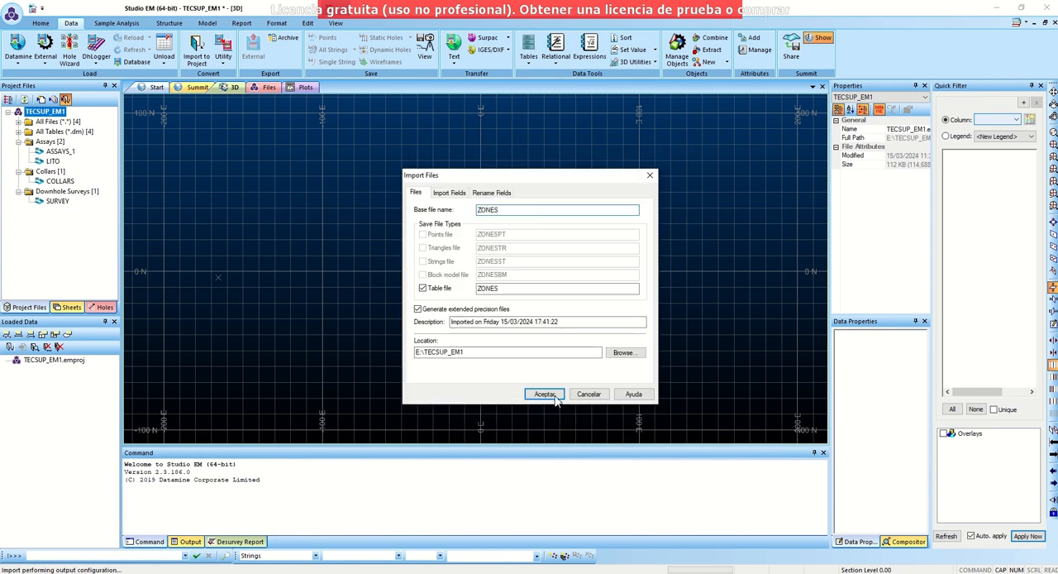
left_click(555, 396)
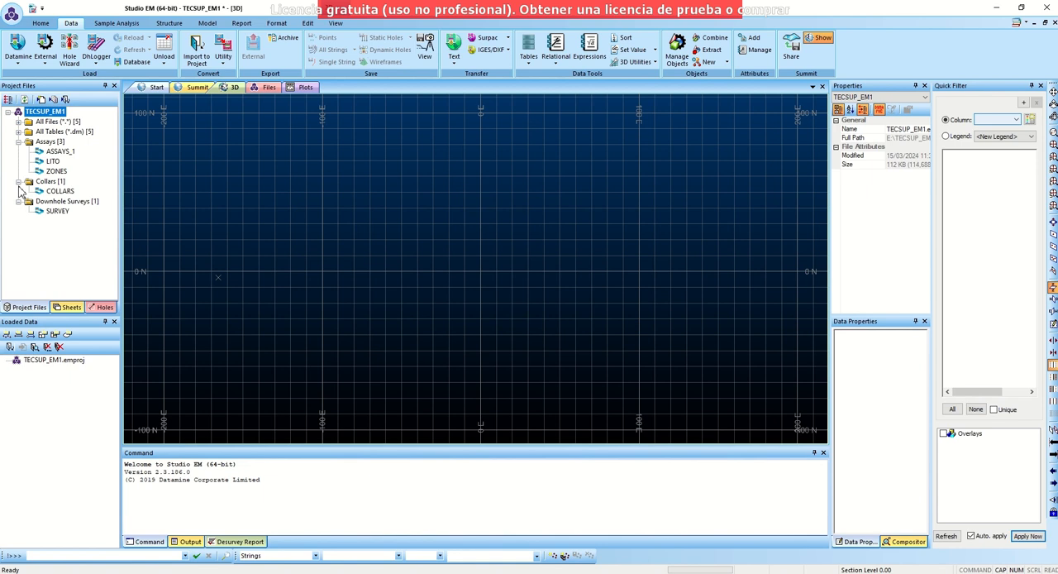